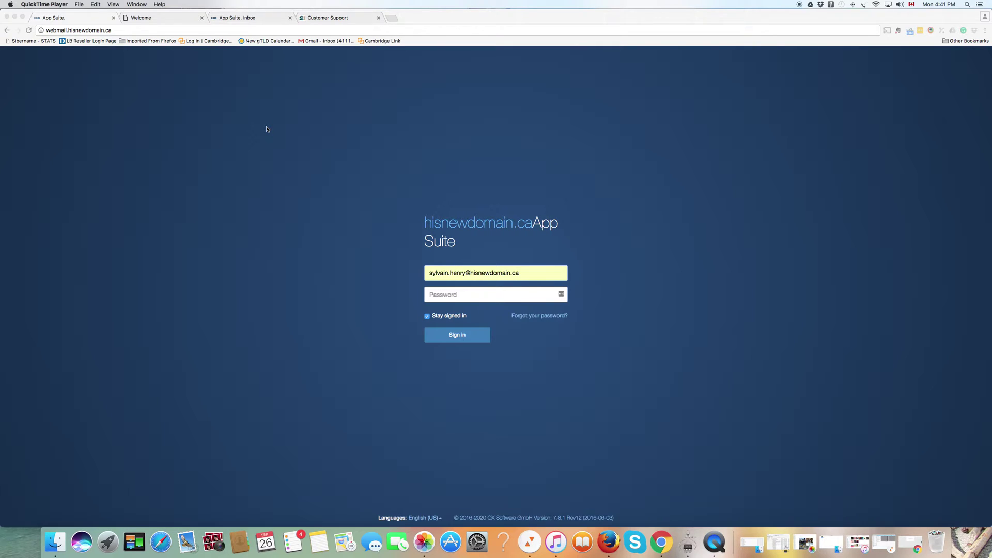
- On the webmail sign-in page, highlight the domain name in the web address
left_click(137, 19)
left_click(55, 17)
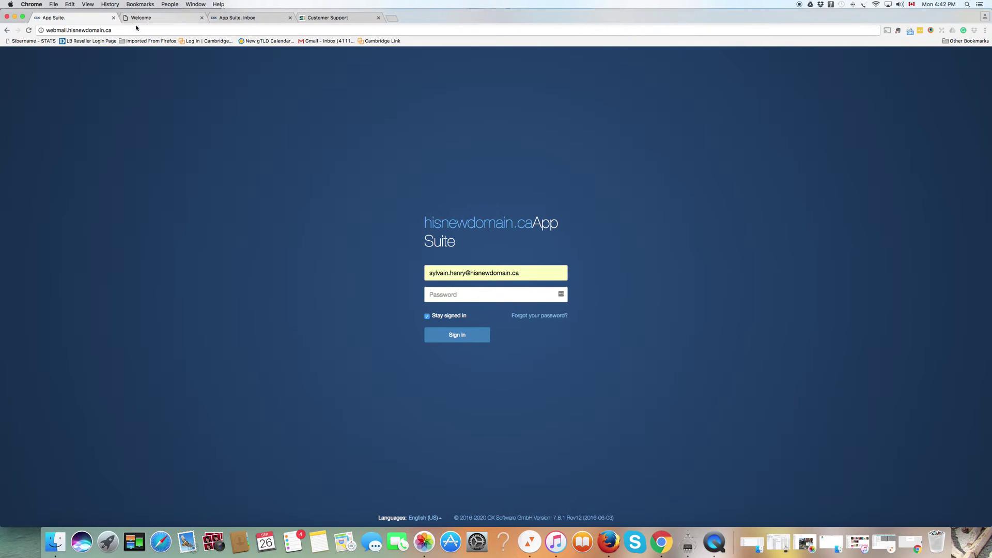
left_click_drag(112, 29, 47, 30)
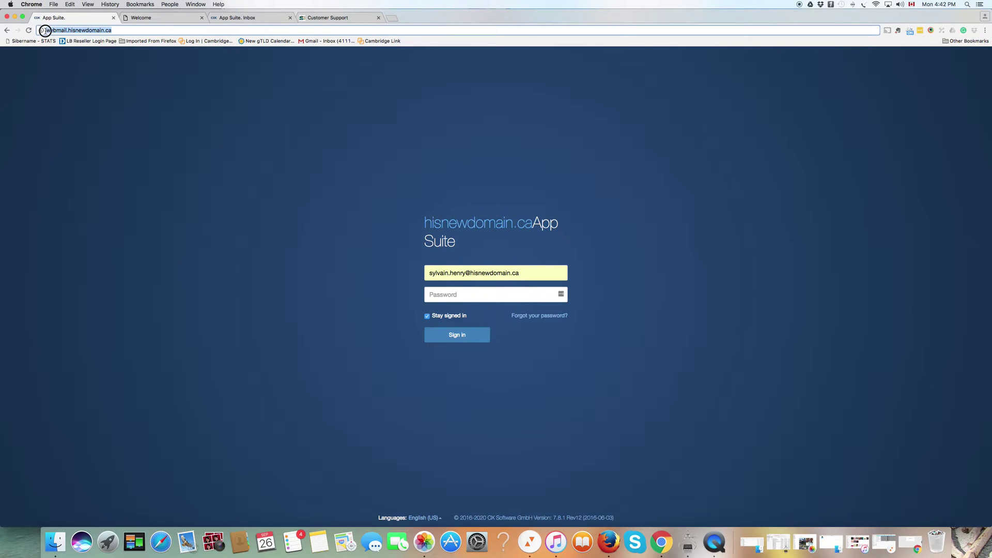
double_click(81, 30)
left_click(224, 98)
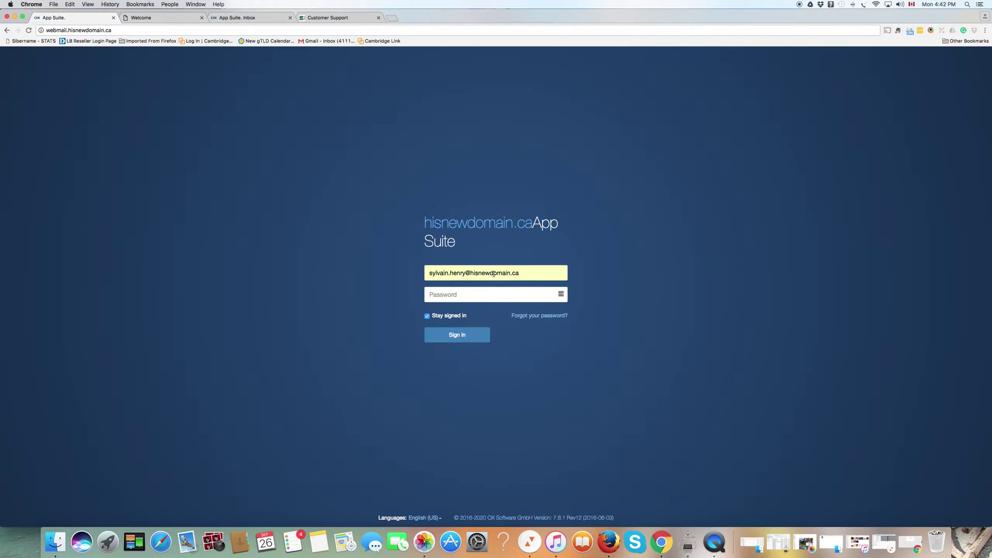
- Select the domain in the sign-in email address, then switch to the Sibername Control Panel login
left_click(520, 273)
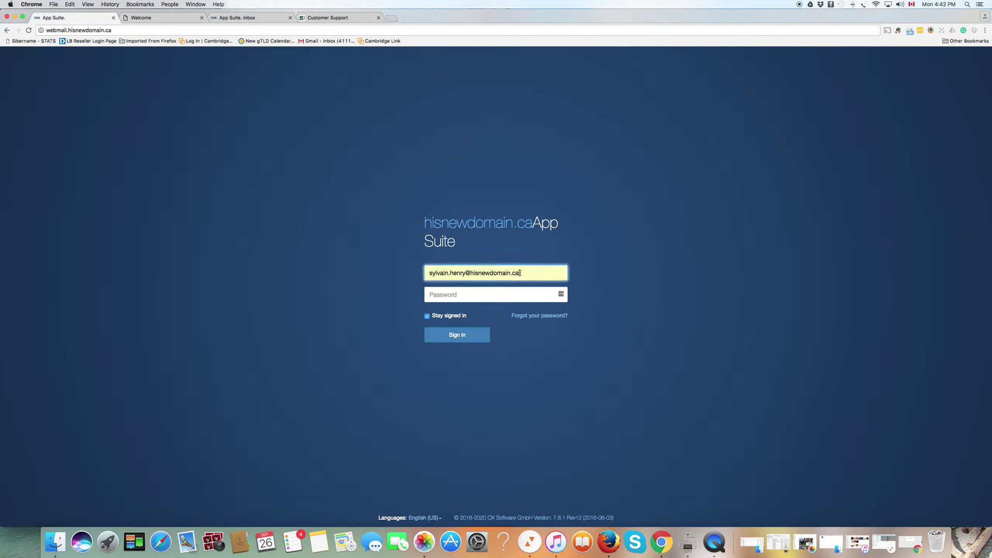
double_click(493, 273)
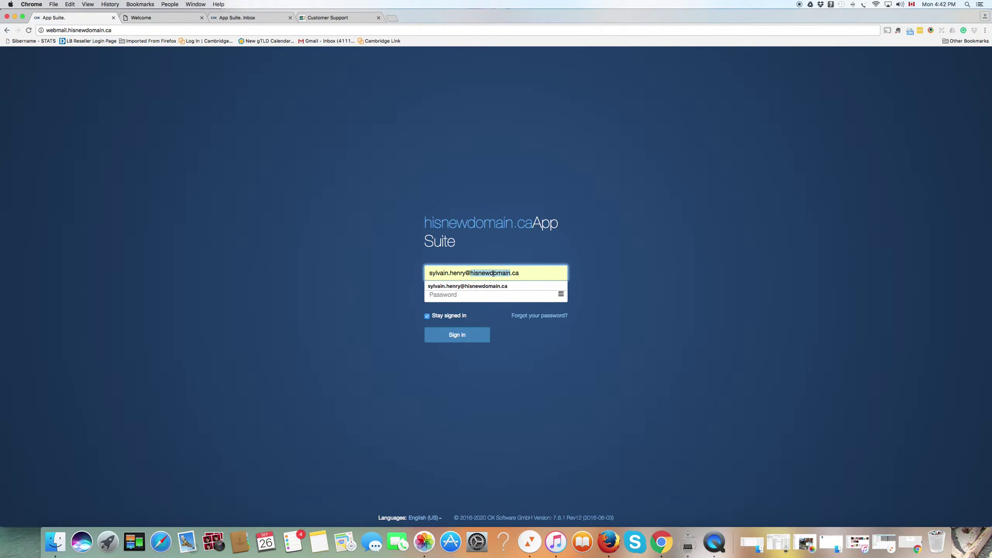
left_click(155, 18)
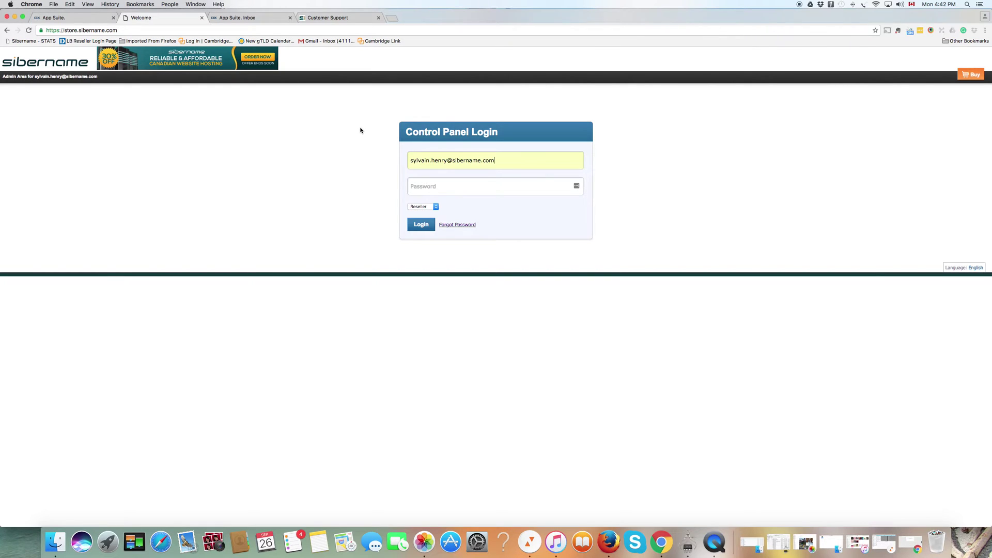
- Highlight the store.sibername.com address, dismiss login autofill, and return to the hisnewdomain.ca webmail sign-in
left_click_drag(121, 30, 44, 30)
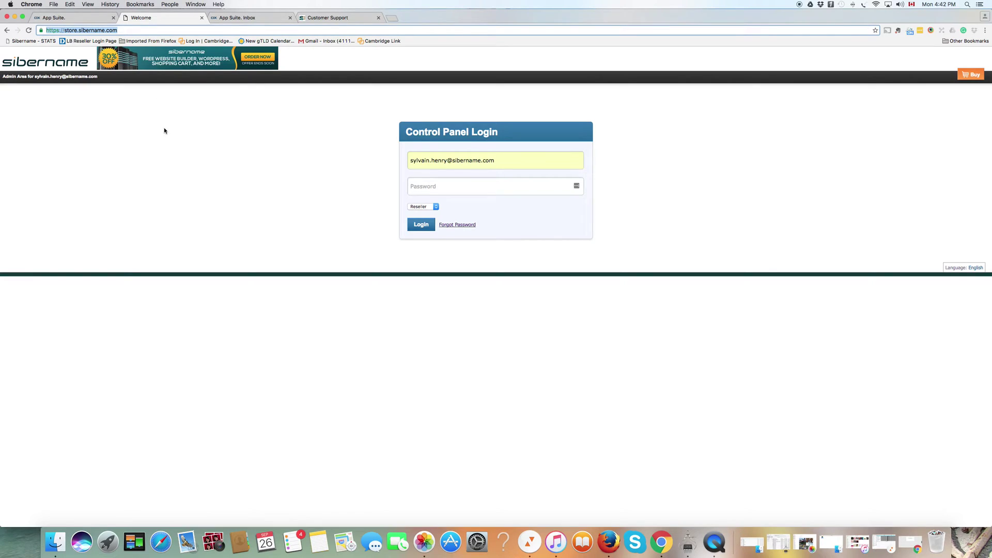
left_click(431, 160)
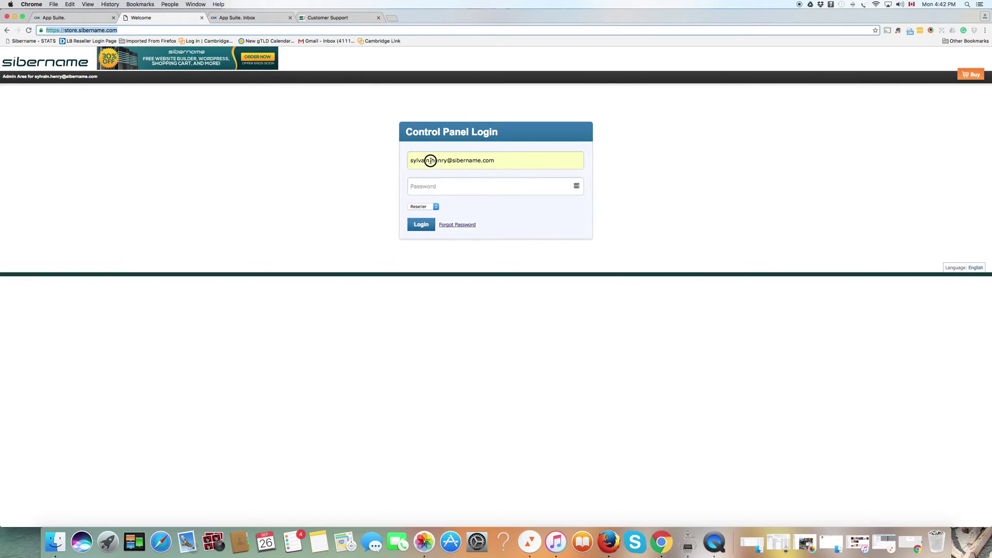
left_click(395, 159)
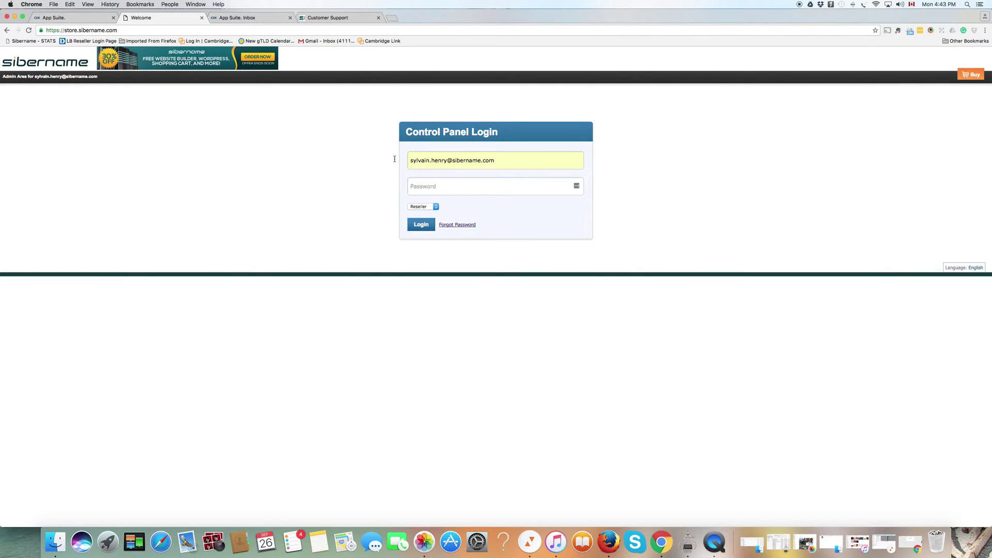
left_click(52, 19)
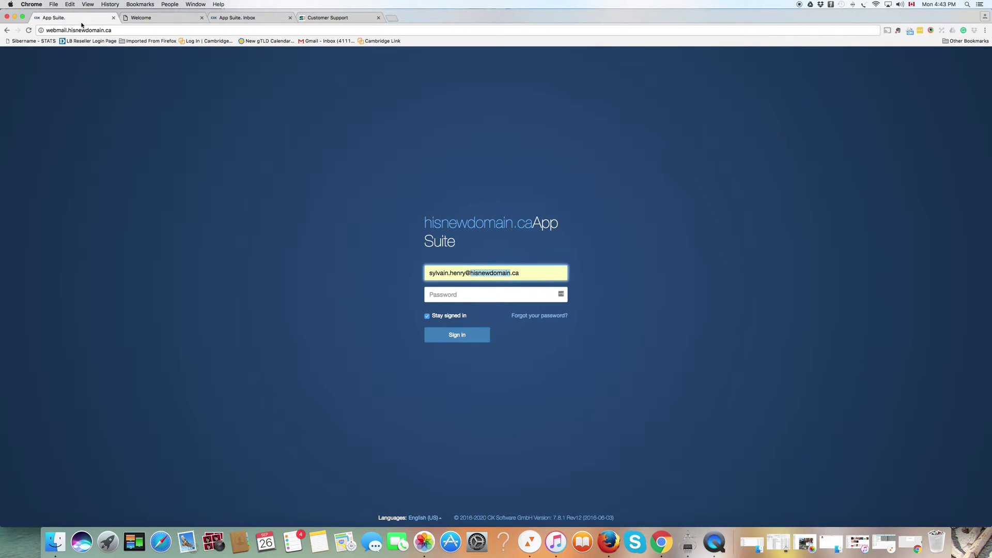
- Highlight the user name and domain in the sign-in email, then show the Sibername Control Panel login
double_click(440, 273)
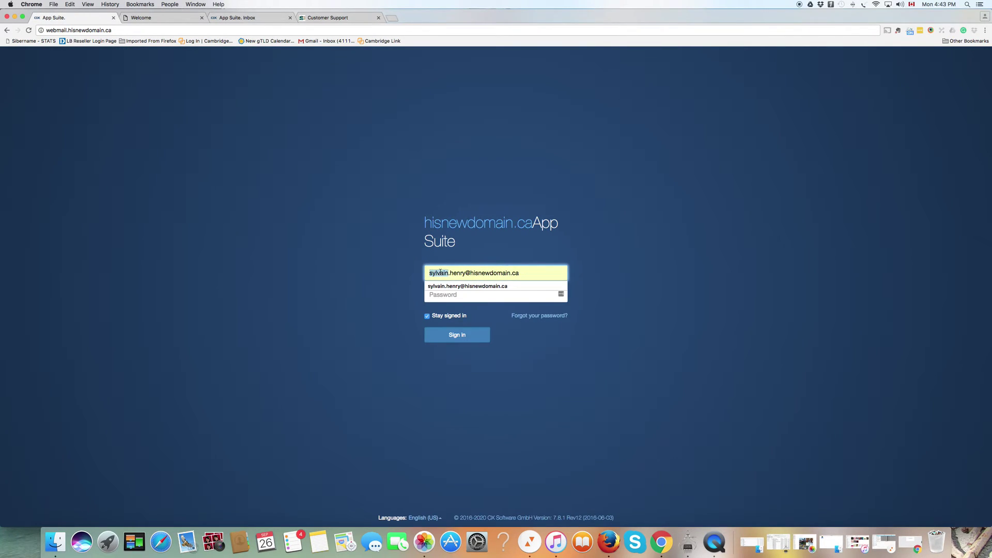
double_click(481, 273)
left_click(171, 20)
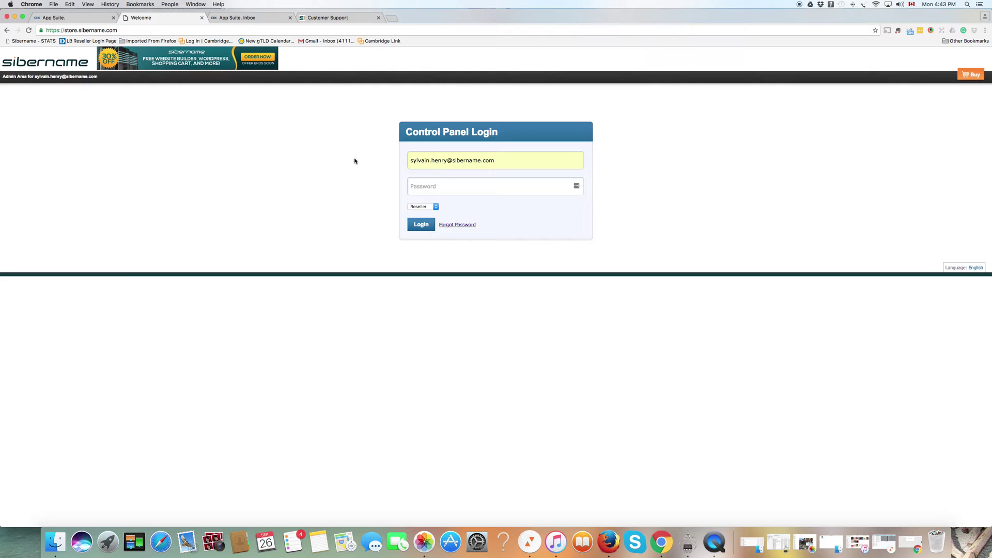
left_click(243, 18)
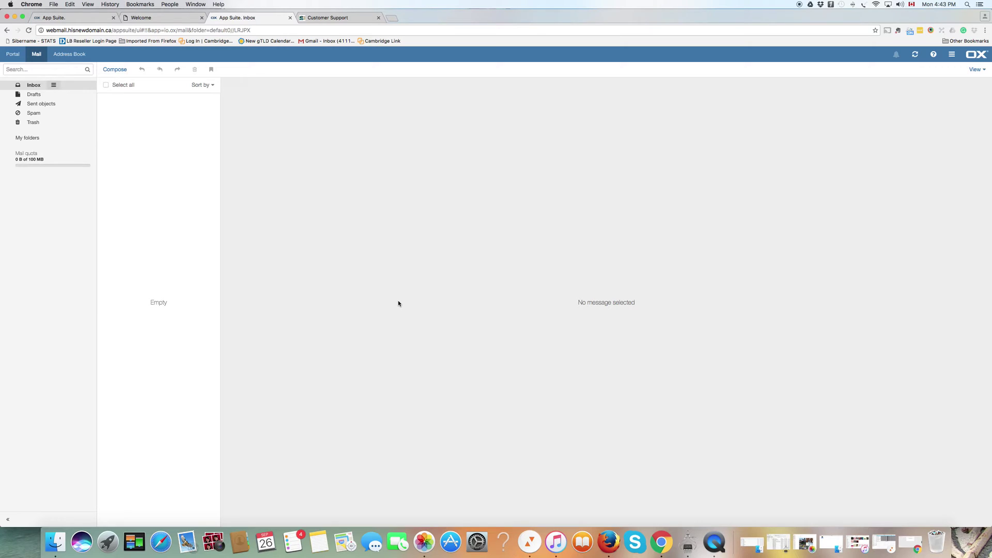
left_click(160, 19)
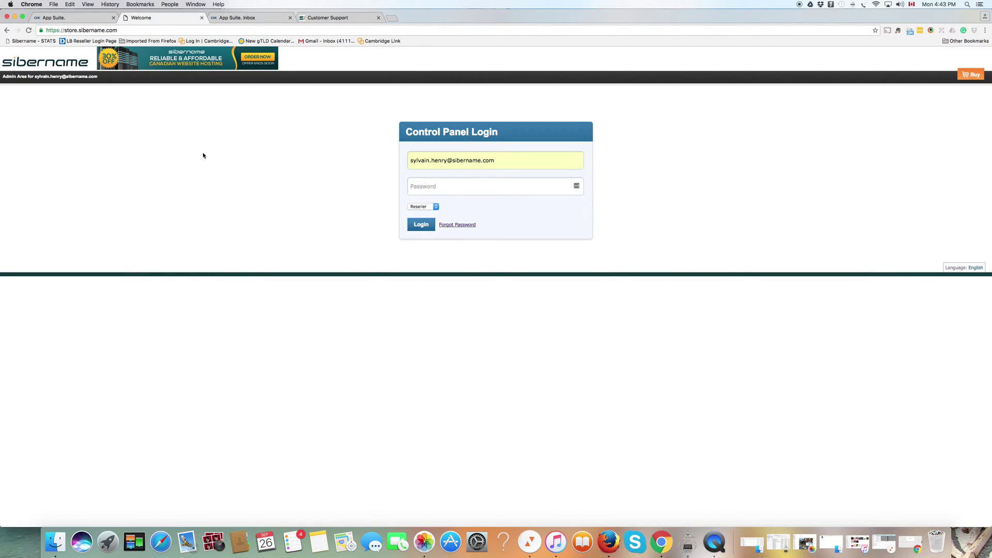
left_click_drag(78, 30, 98, 31)
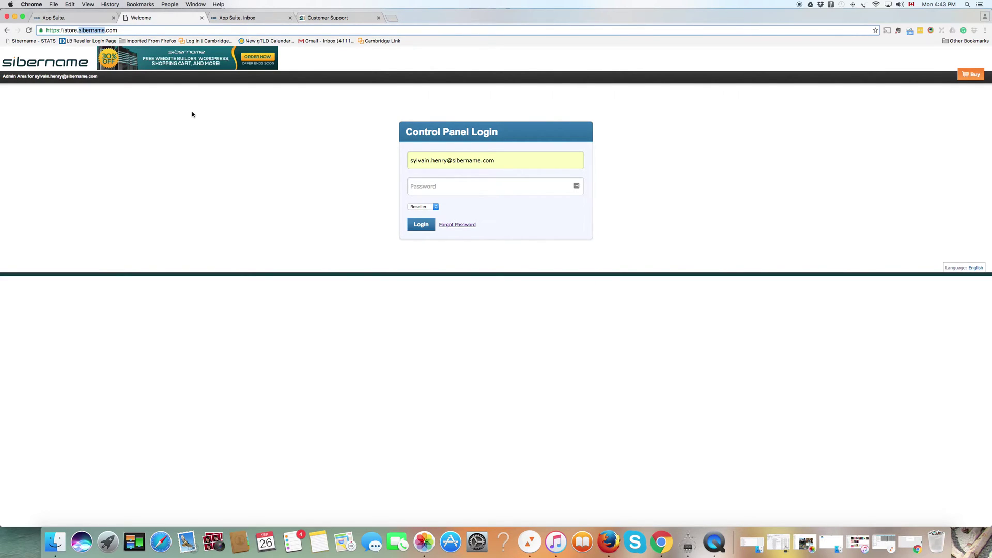
- Enter the account password, set the account type to Customer, and log in to the control panel
left_click(435, 160)
double_click(435, 161)
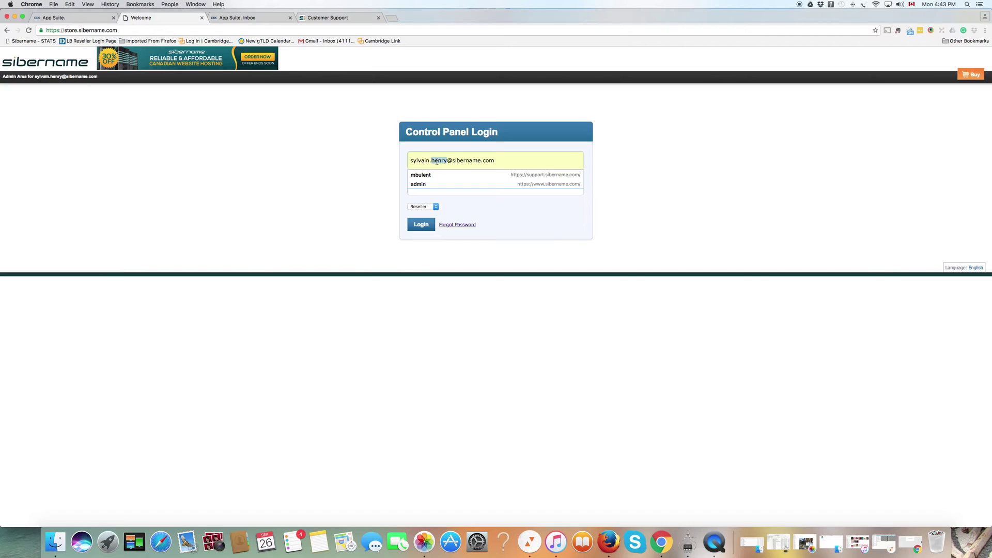
left_click(373, 197)
left_click(429, 191)
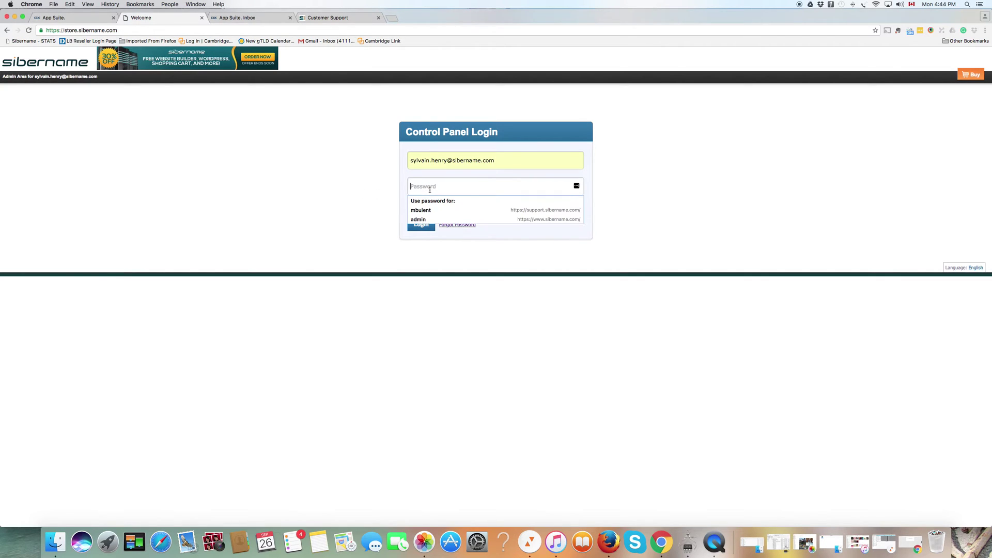
type("s")
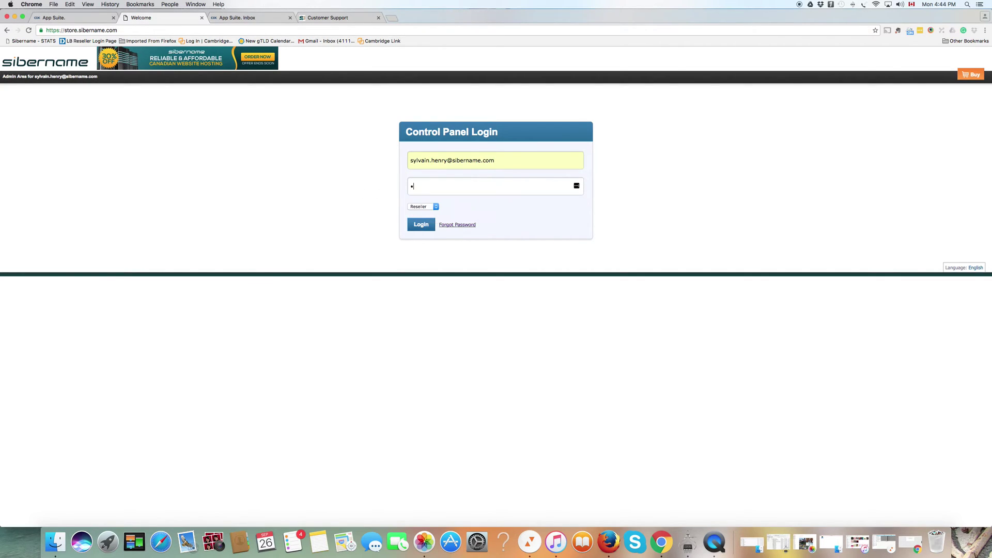
type("•••")
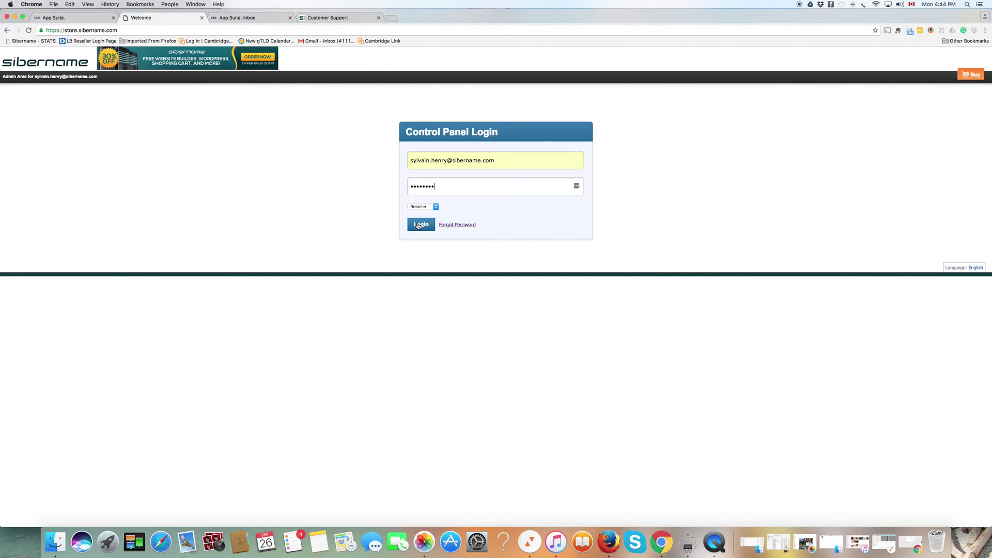
left_click(422, 207)
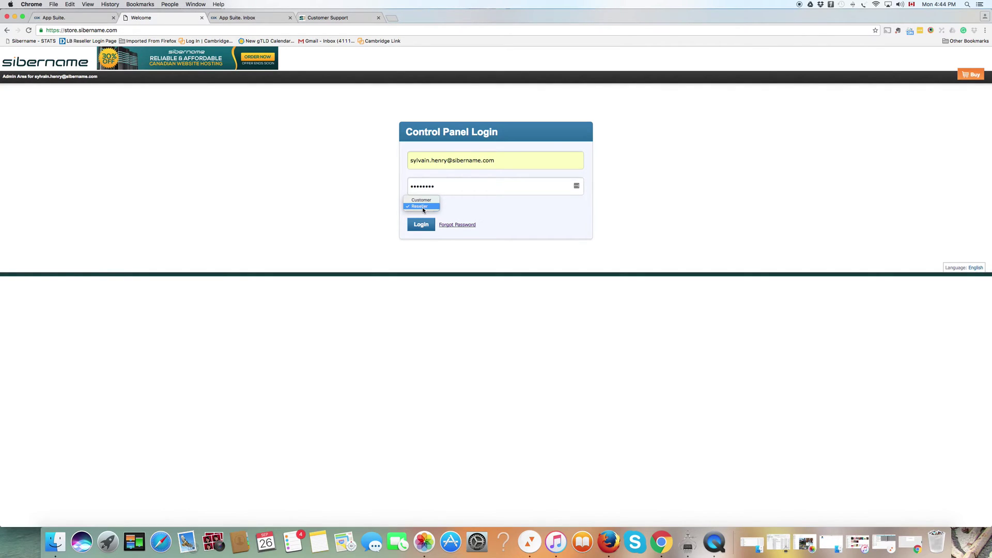
key("Escape")
key("c")
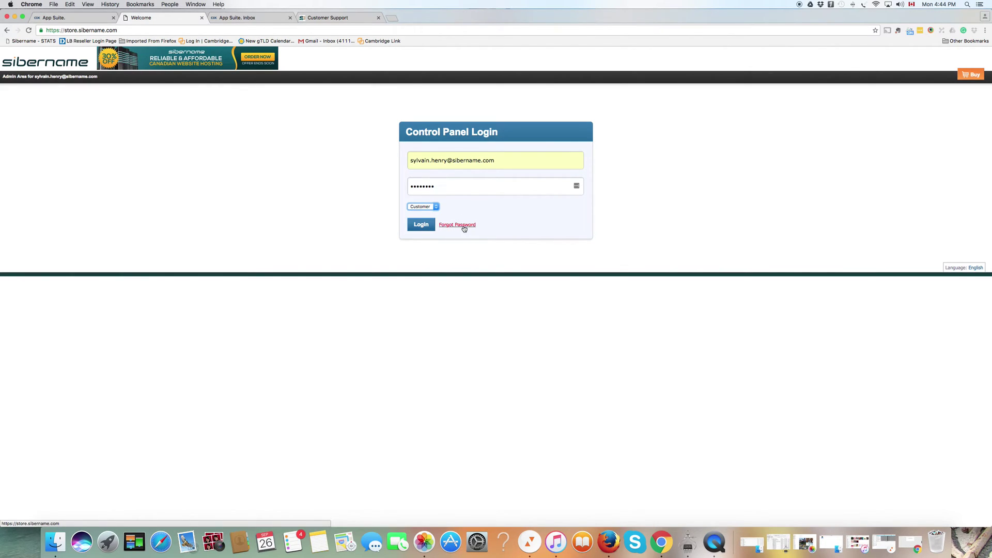
left_click(421, 226)
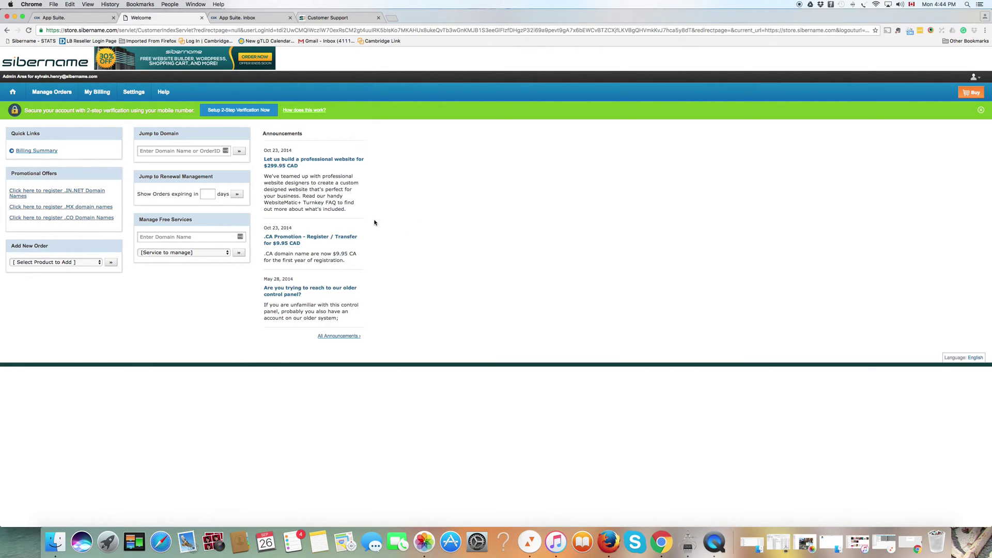
- Jump to hisnewdomain.ca by typing 'his' and choosing it from the domain suggestions
left_click(176, 154)
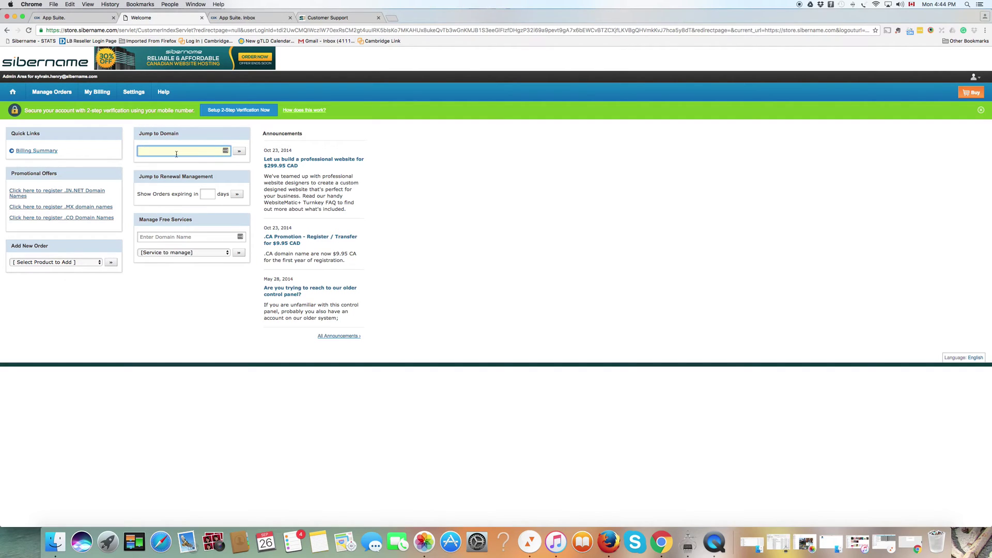
type("hi")
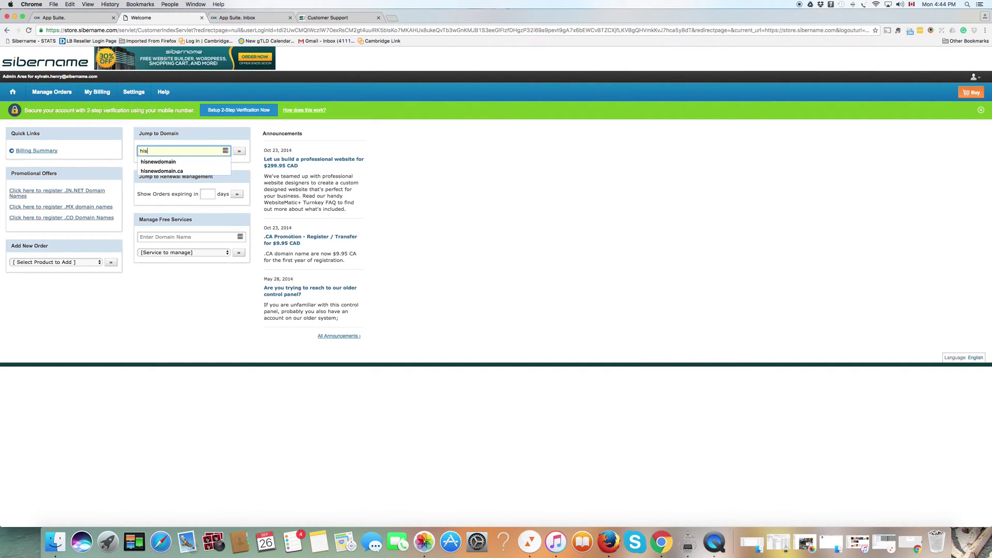
type("s")
key("Down")
key("Down")
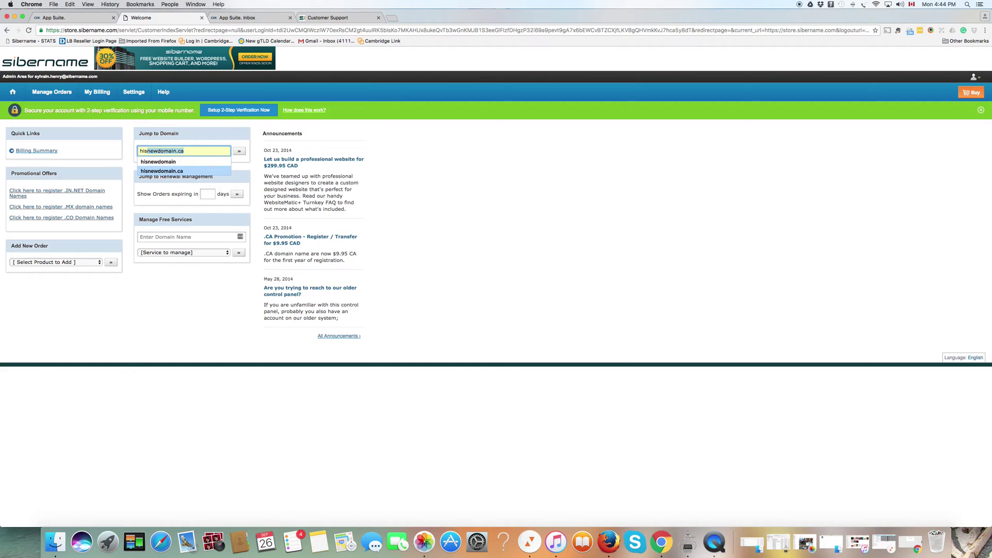
left_click(185, 173)
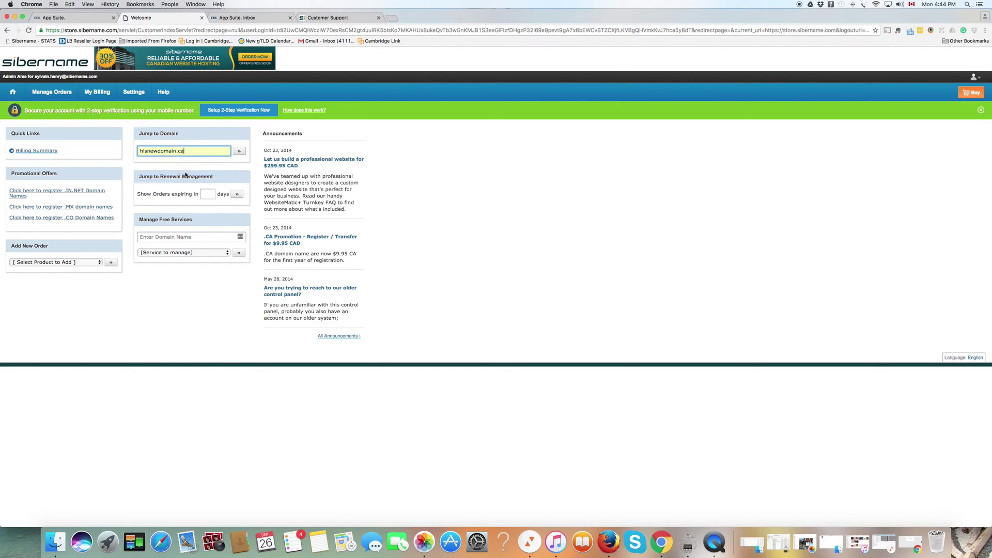
left_click(238, 154)
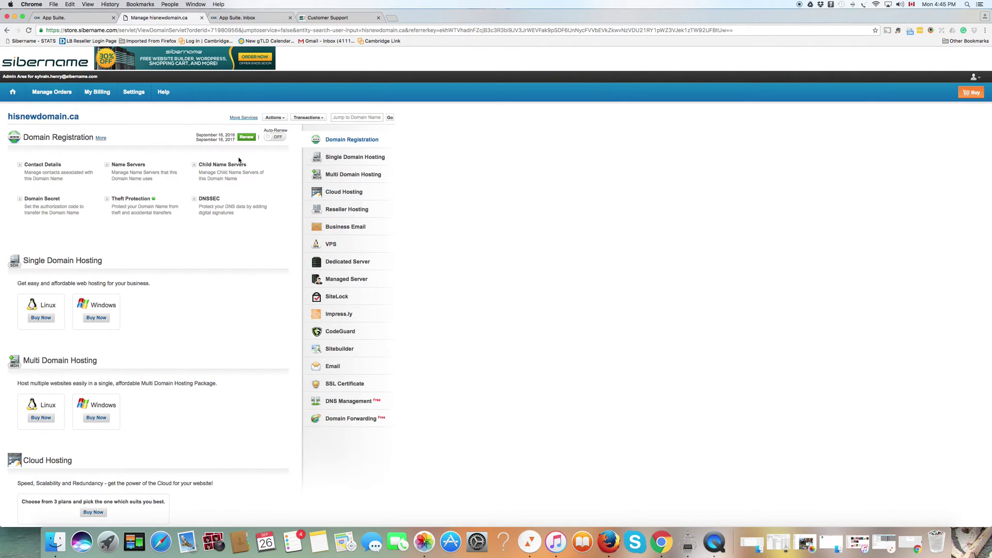
- Scroll past Business Email to the domain's Email section and open Manage Email
scroll(238, 171, "down", 8)
scroll(236, 176, "down", 4)
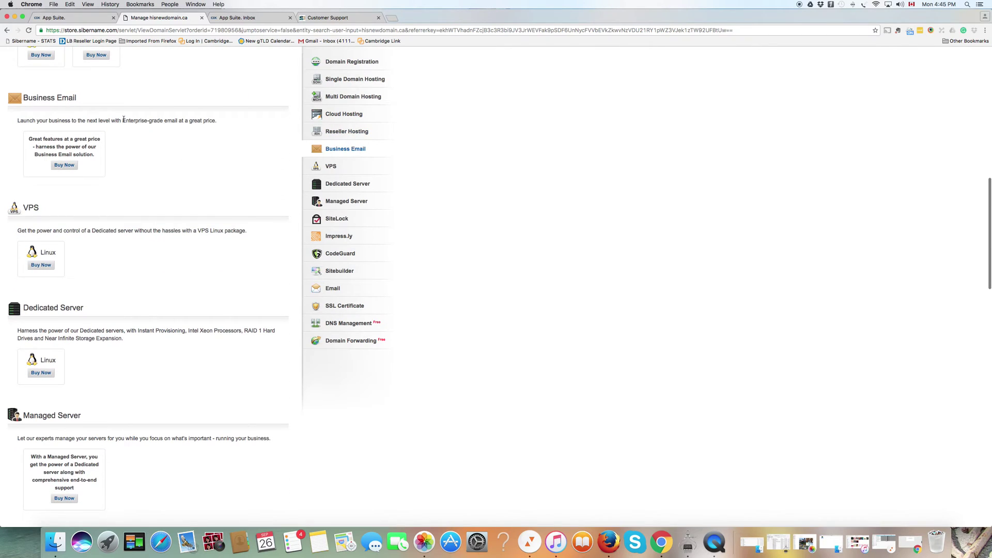
left_click_drag(78, 101, 22, 99)
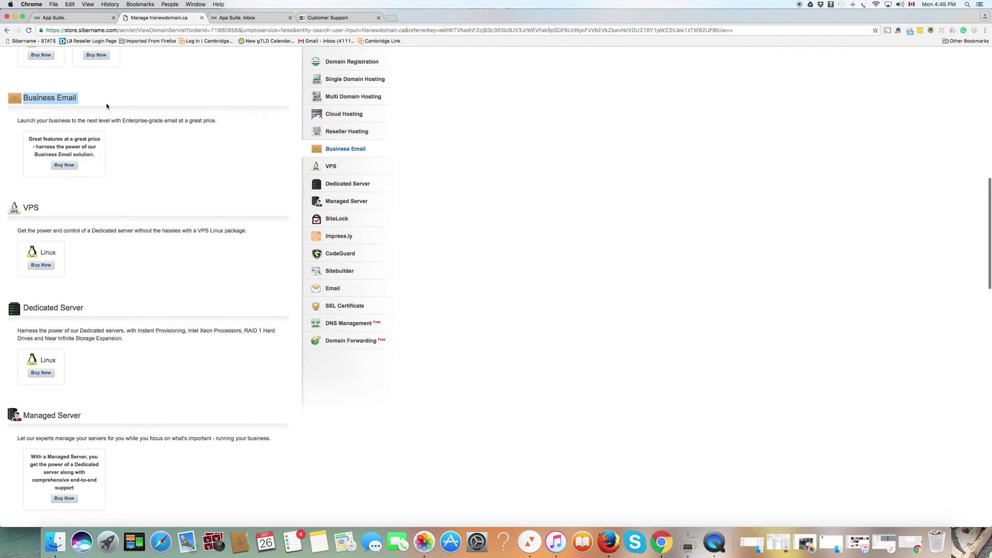
scroll(107, 106, "down", 7)
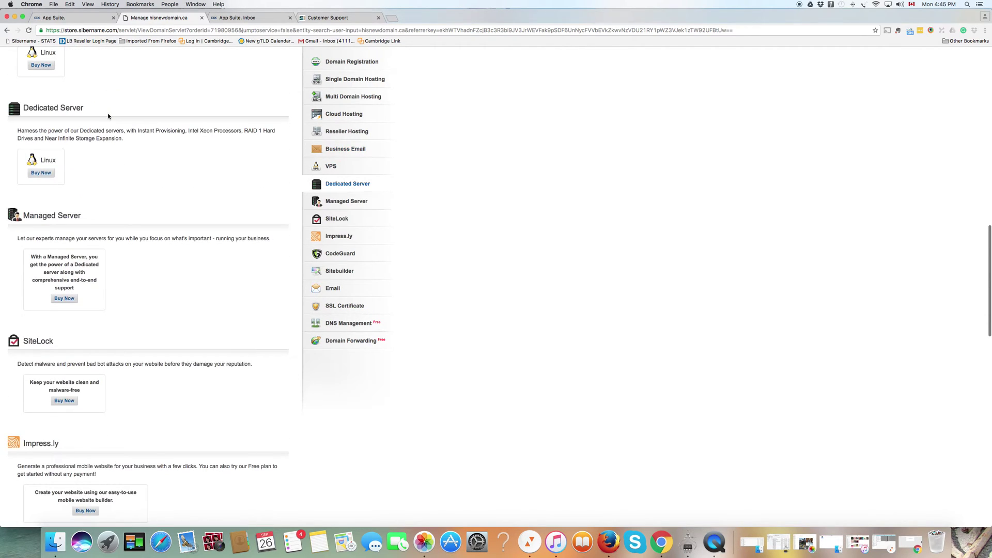
scroll(108, 116, "down", 7)
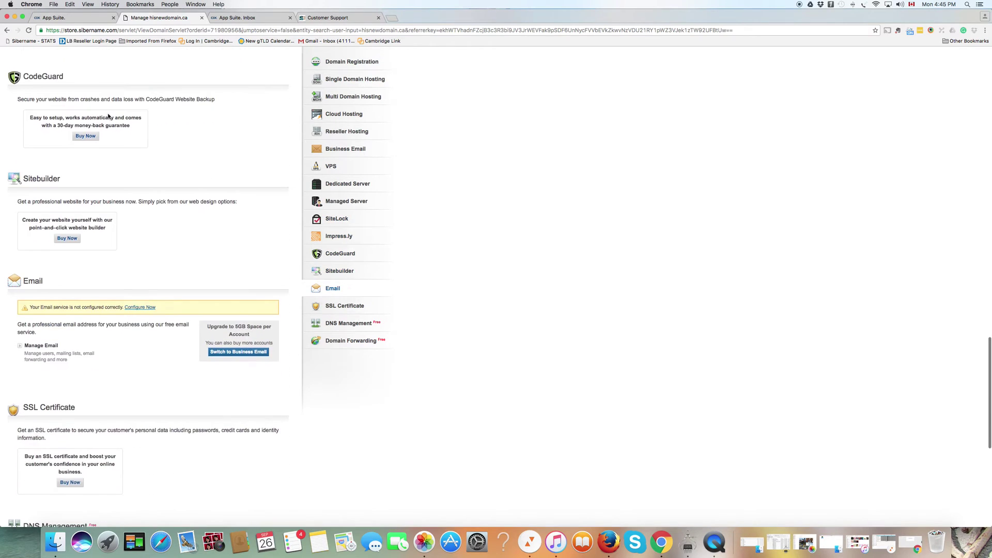
scroll(108, 116, "down", 1)
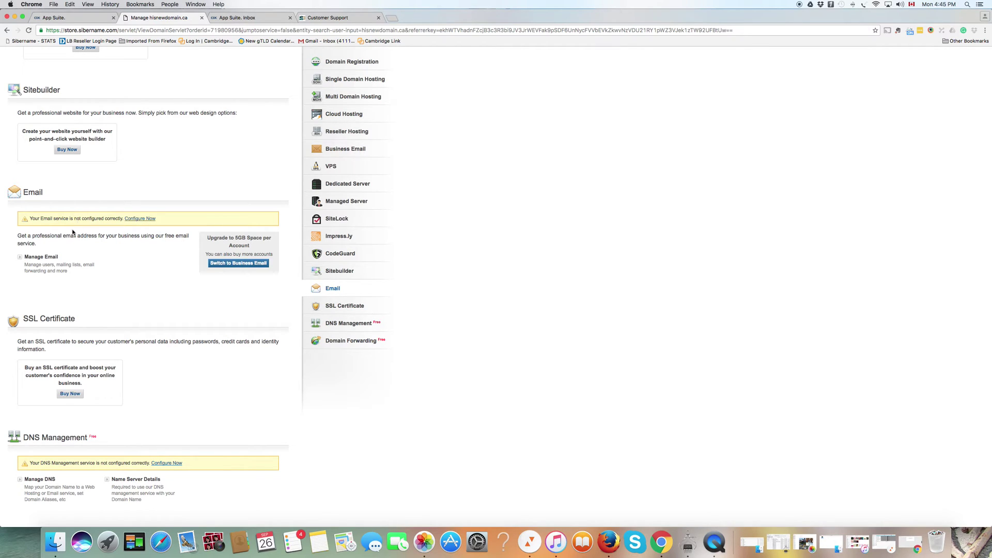
left_click_drag(51, 198, 22, 194)
left_click(52, 260)
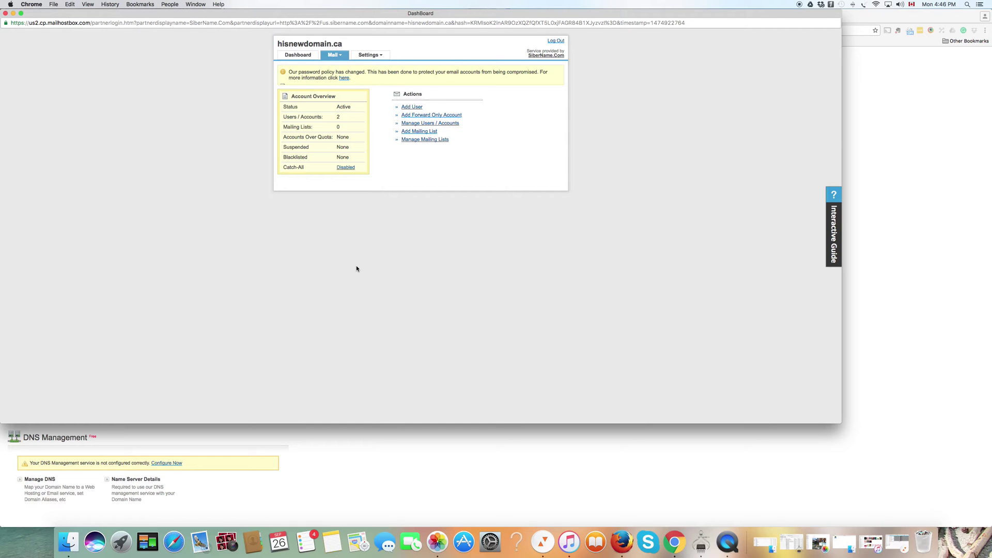
- Return to the Mailhostbox Dashboard overview for hisnewdomain.ca
left_click(334, 55)
left_click(304, 56)
left_click(304, 56)
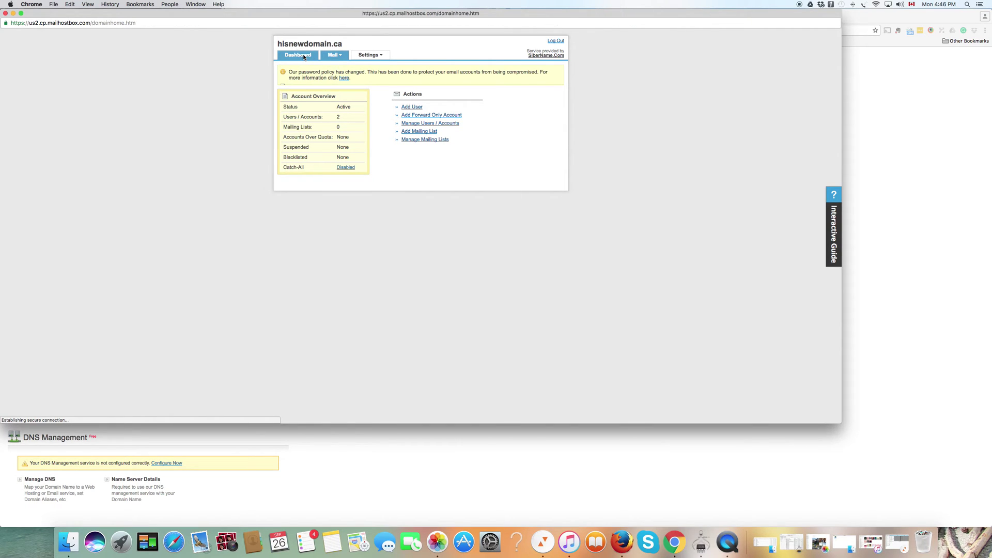
left_click(329, 55)
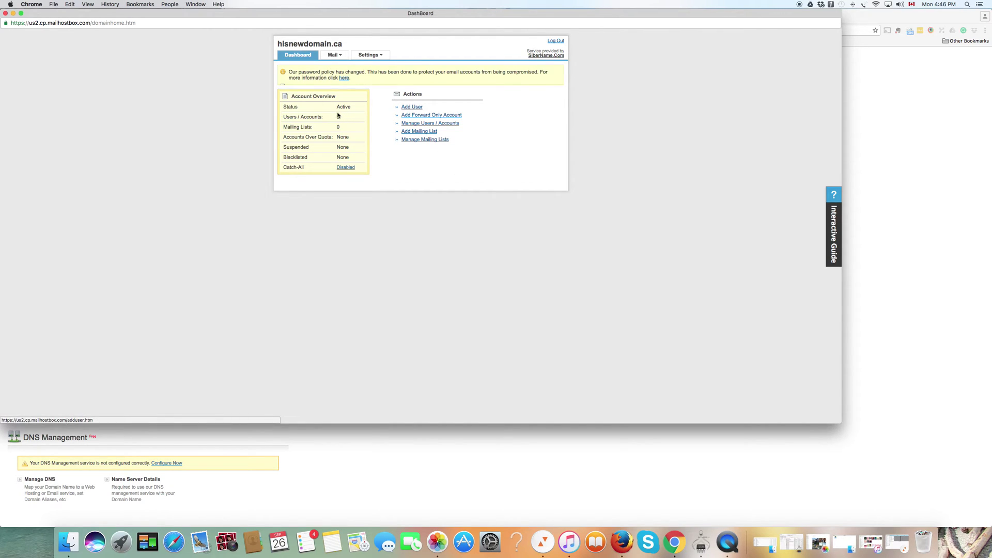
- Review the Account Overview (Active, 2 accounts, 0 mailing lists, none over quota), then choose Add User
left_click_drag(337, 96, 284, 98)
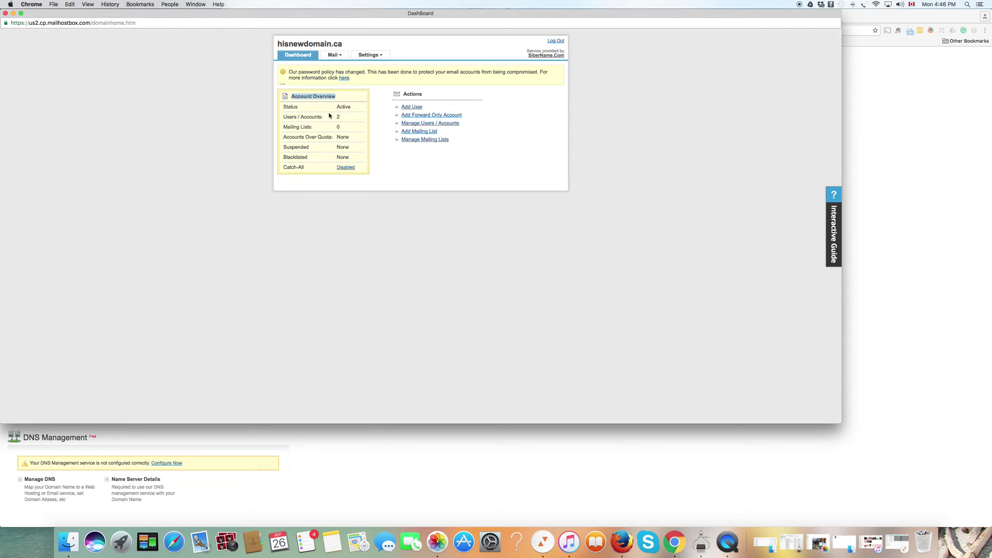
left_click_drag(342, 118, 327, 116)
double_click(342, 108)
left_click(342, 125)
double_click(337, 127)
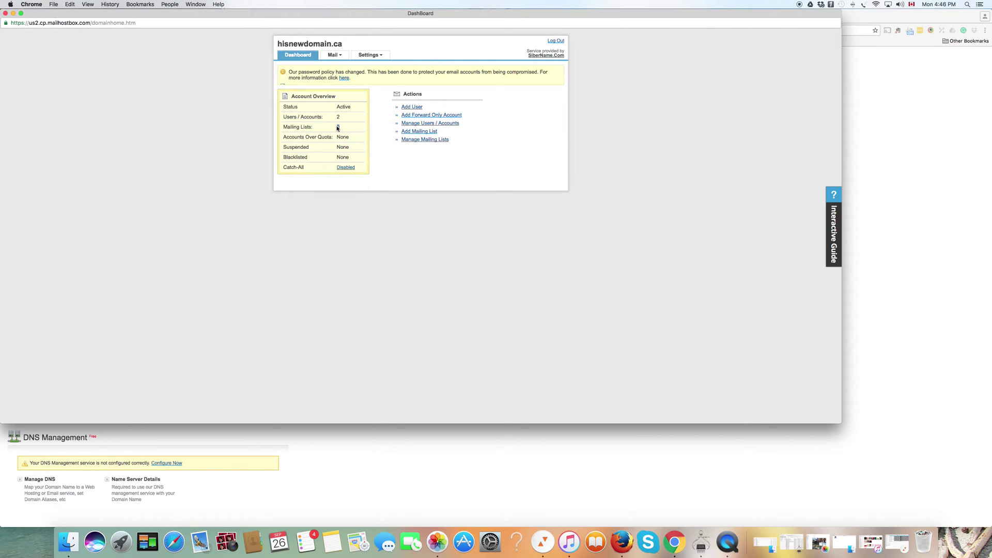
left_click(342, 137)
double_click(343, 137)
double_click(419, 93)
left_click(416, 107)
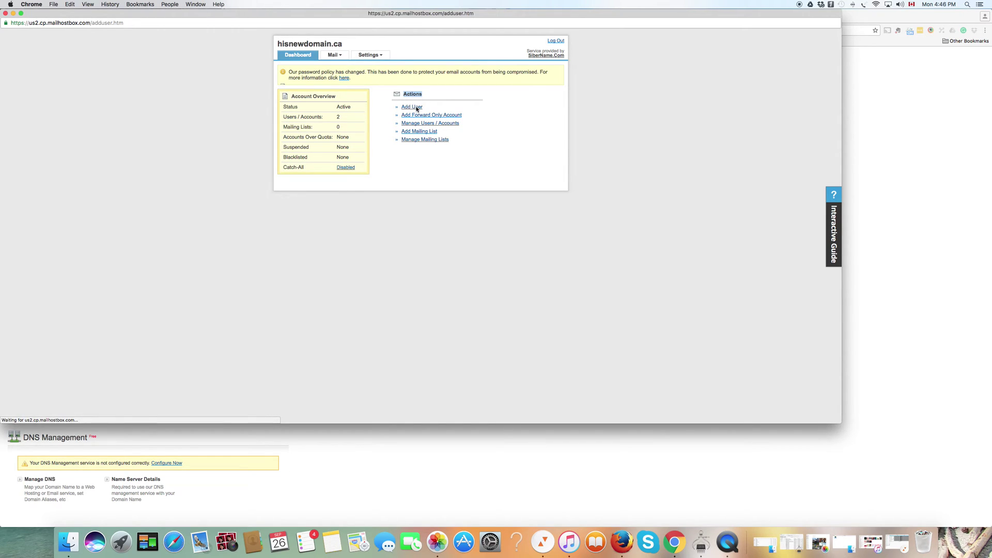
- Go through the Name and Display Name fields and clear the example username in Desired Email
left_click(357, 103)
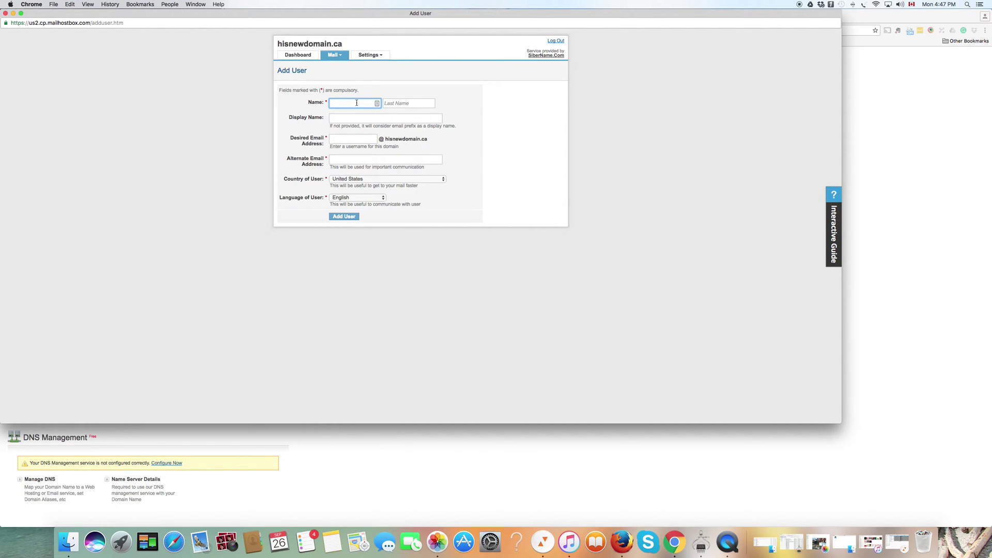
left_click(390, 105)
left_click(349, 117)
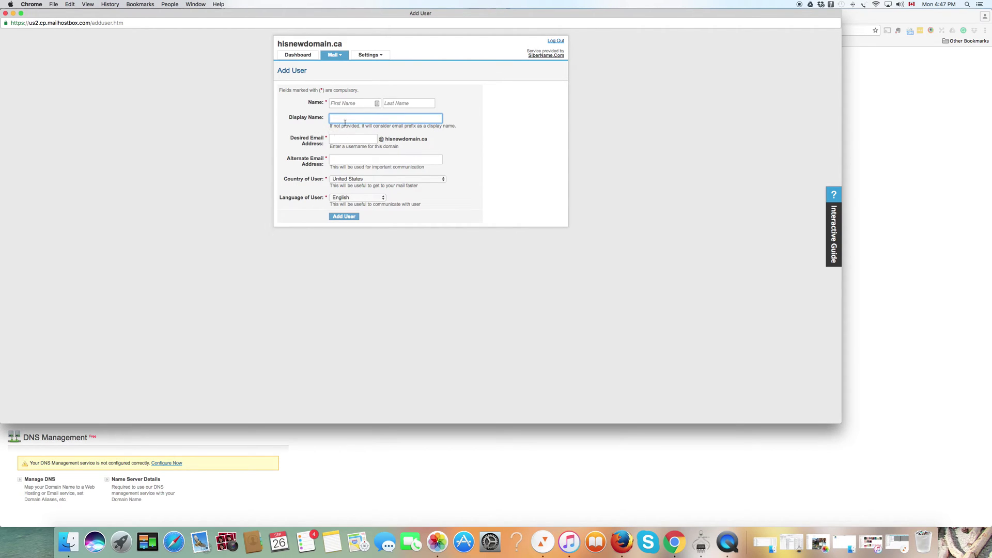
left_click(339, 139)
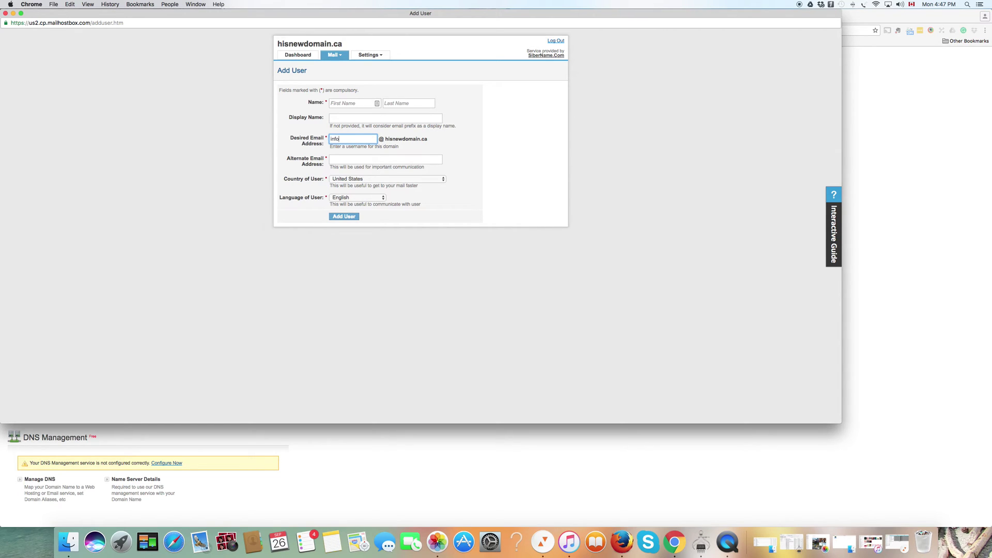
left_click_drag(392, 137, 431, 137)
left_click_drag(366, 139, 329, 136)
key("BackSpace")
- Leave Alternate Email empty, keep United States as the country, and return to the Dashboard
left_click(347, 160)
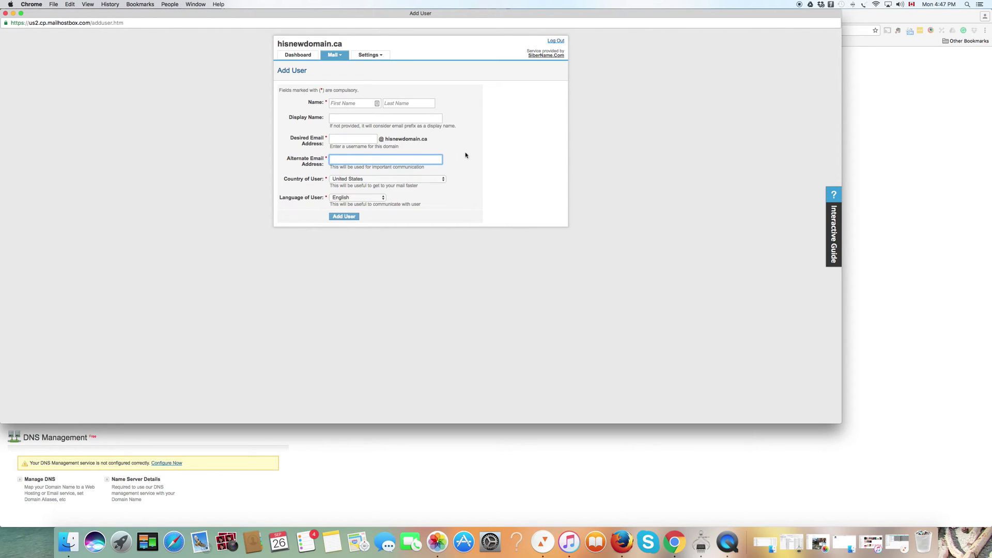
left_click(476, 153)
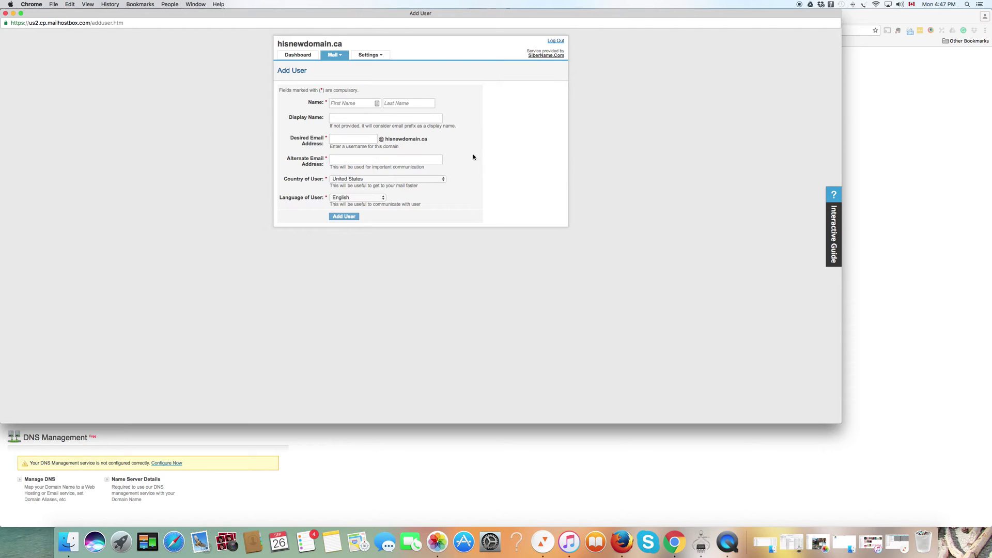
left_click(393, 180)
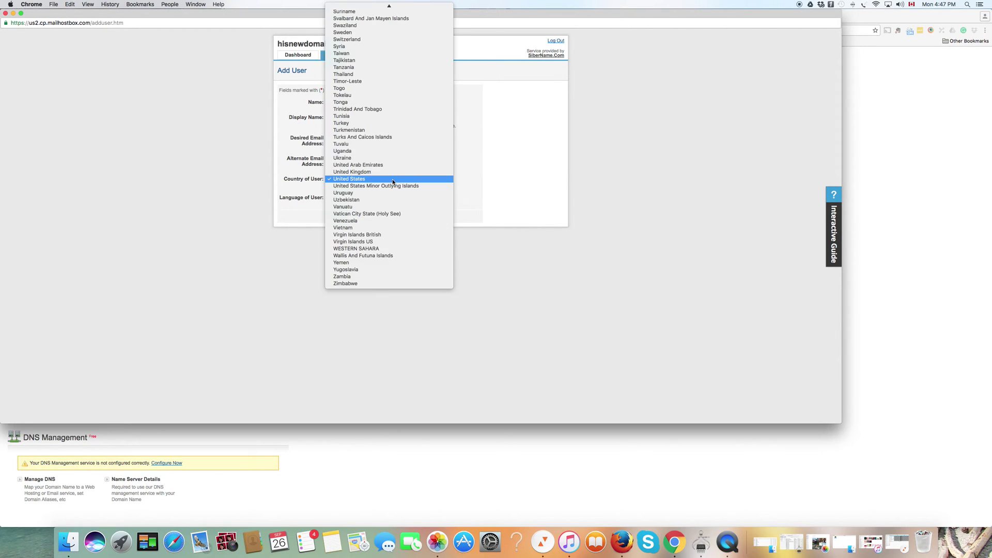
left_click(393, 179)
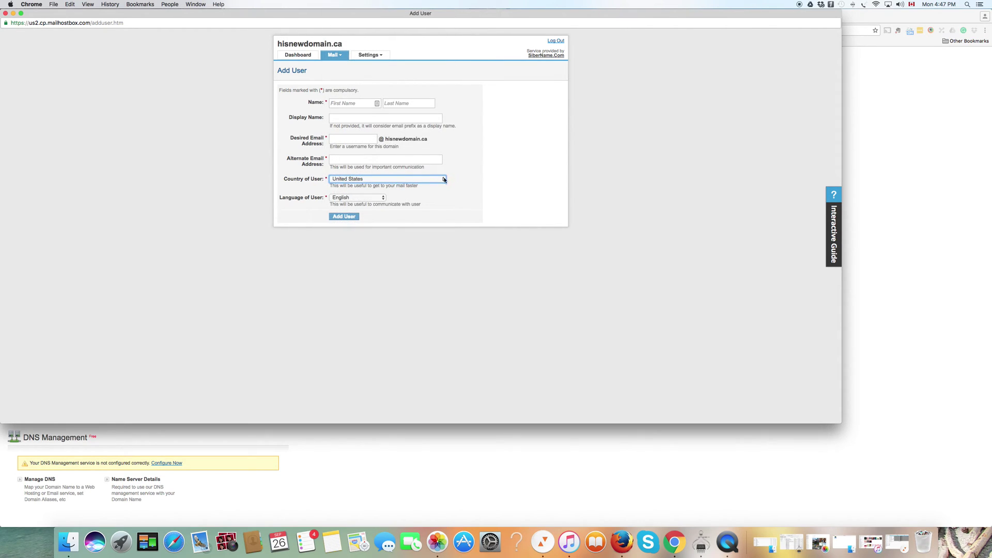
left_click(423, 180)
left_click(484, 177)
mouse_move(331, 57)
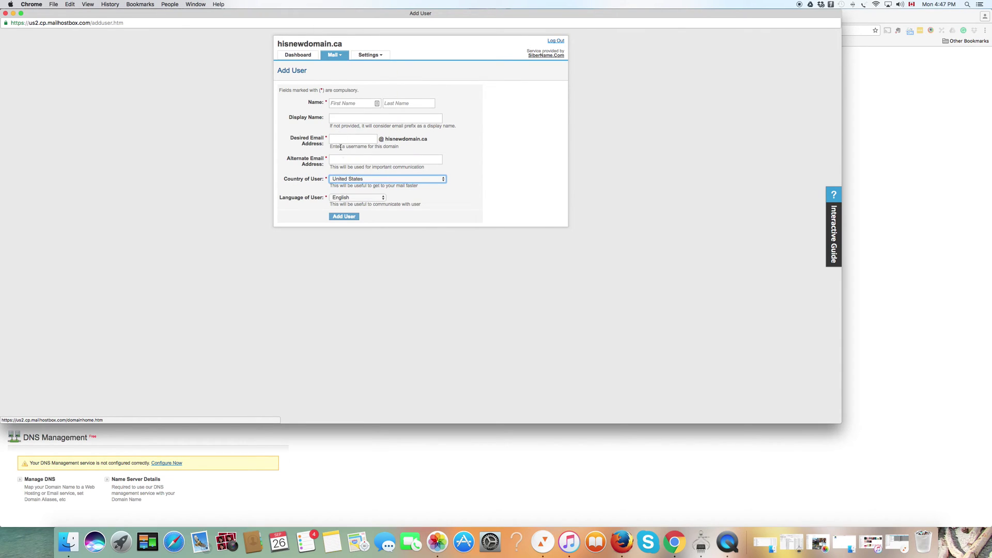
left_click(307, 58)
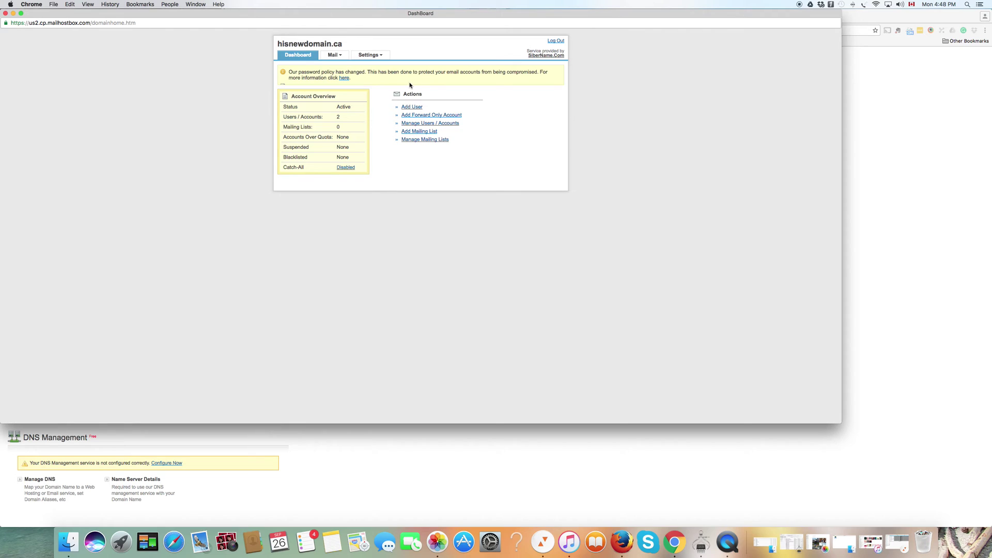
left_click(437, 116)
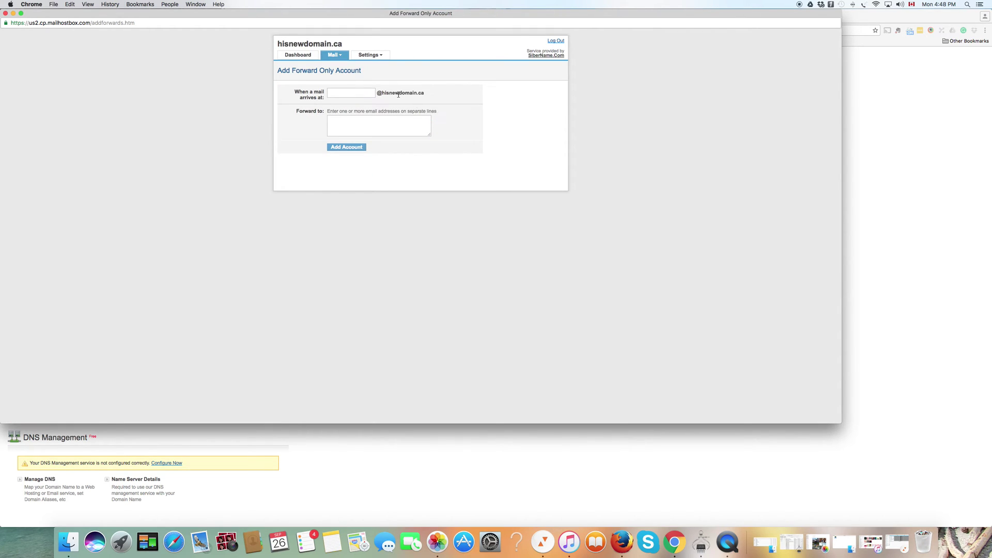
left_click_drag(319, 73, 281, 73)
left_click(343, 95)
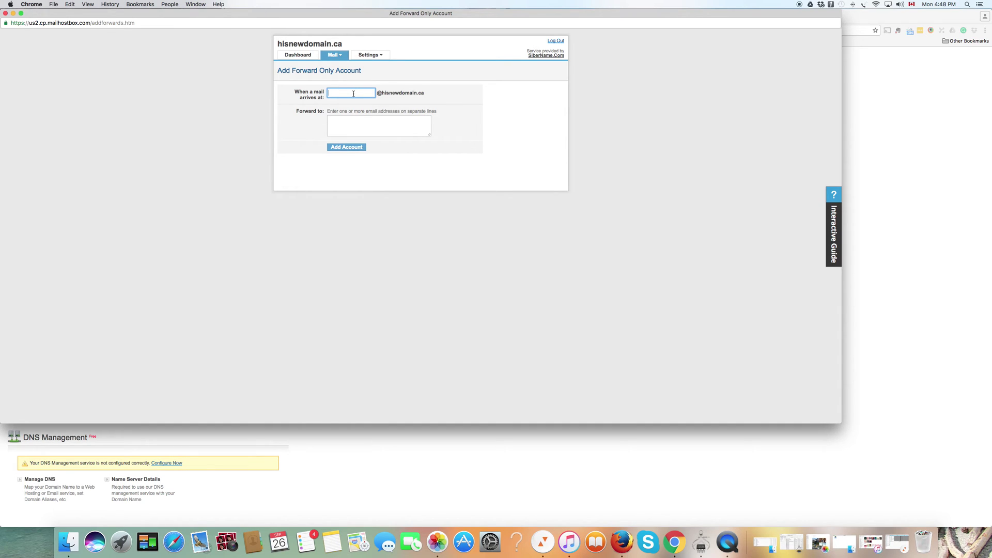
left_click(345, 123)
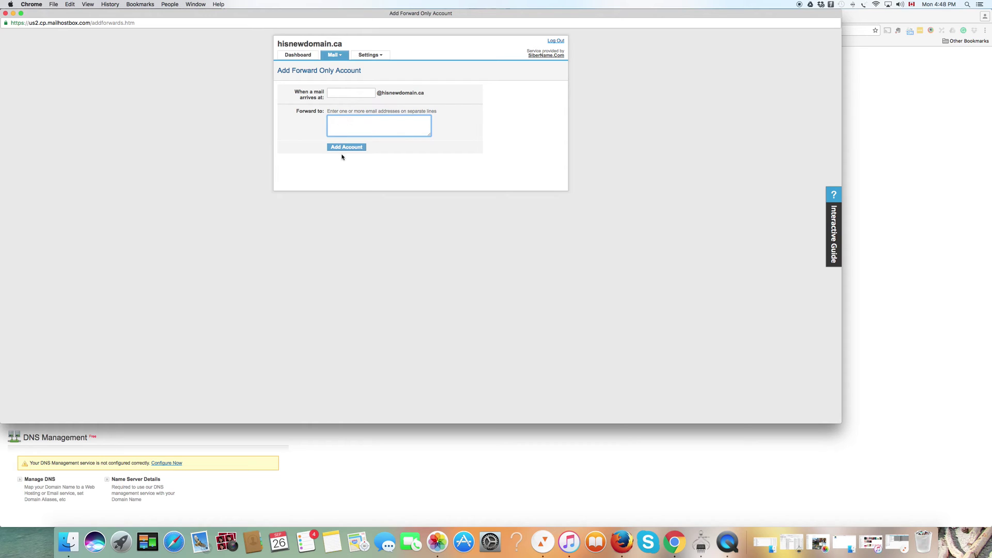
left_click(301, 60)
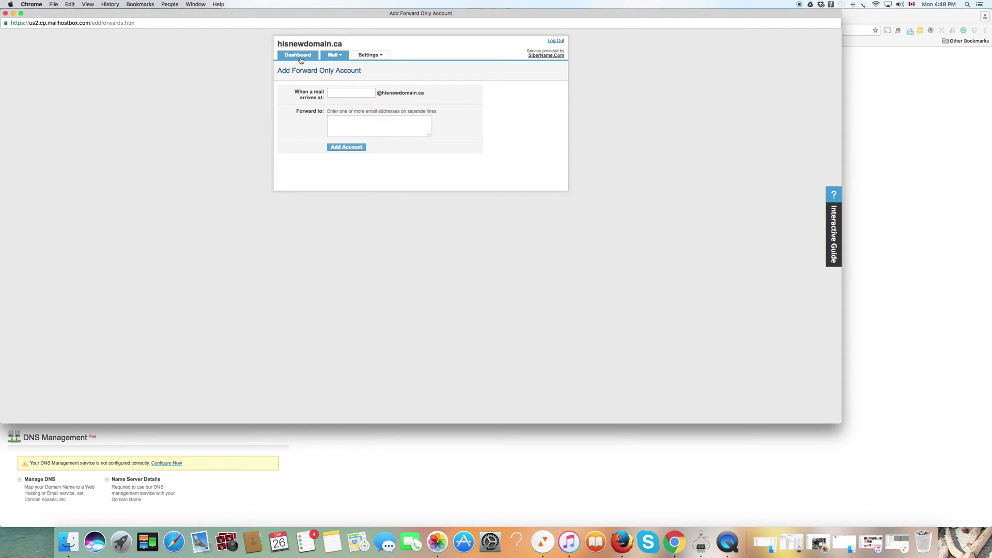
- Highlight Add Mailing List, log out of Mailhostbox, and minimize the logged-out window
left_click_drag(439, 135, 397, 148)
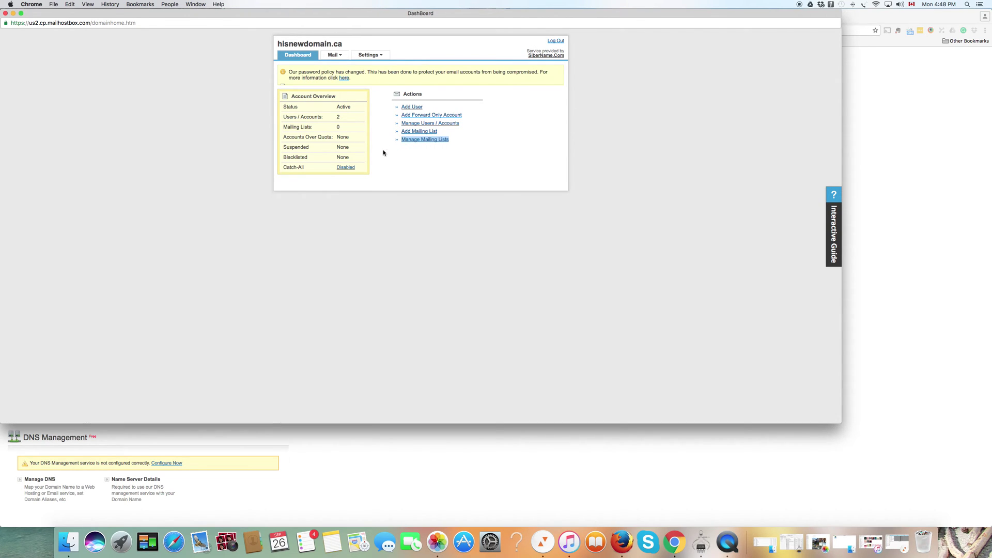
left_click(560, 43)
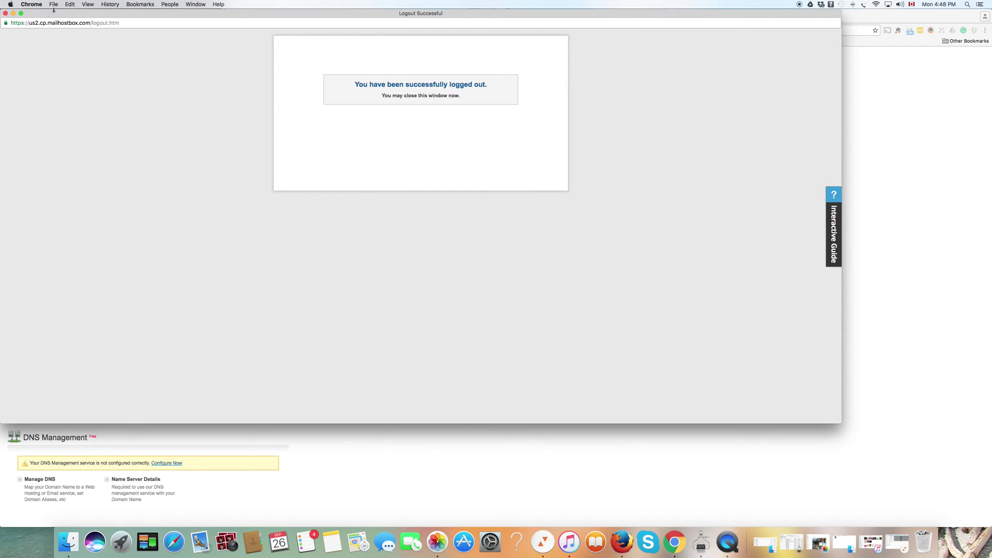
left_click(13, 13)
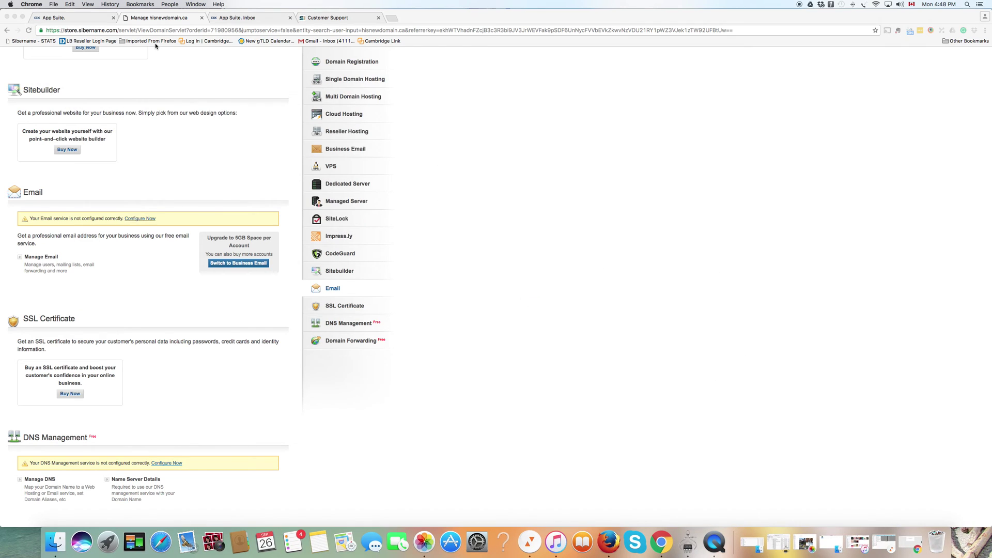
- Reopen the hisnewdomain.ca mail panel and list its email user accounts
left_click(49, 258)
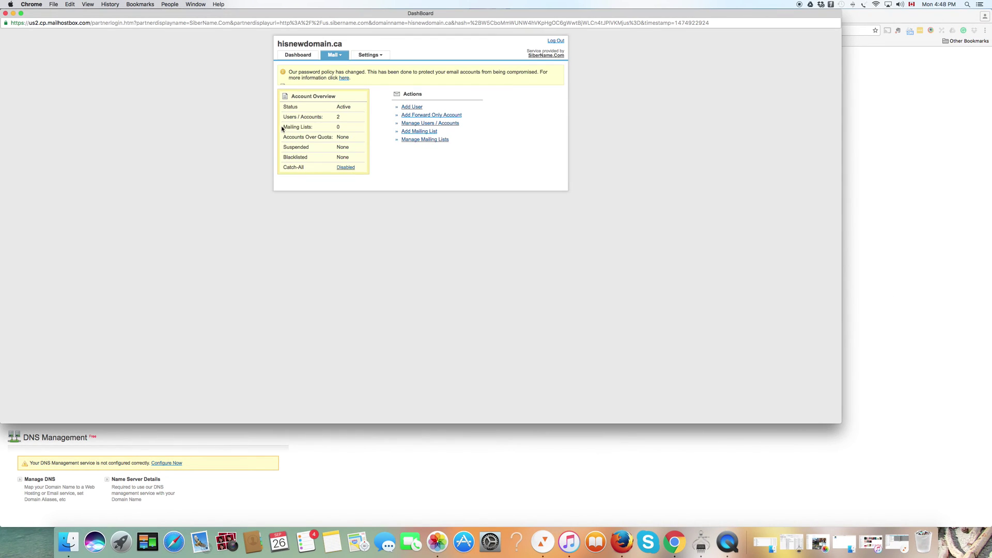
left_click(367, 55)
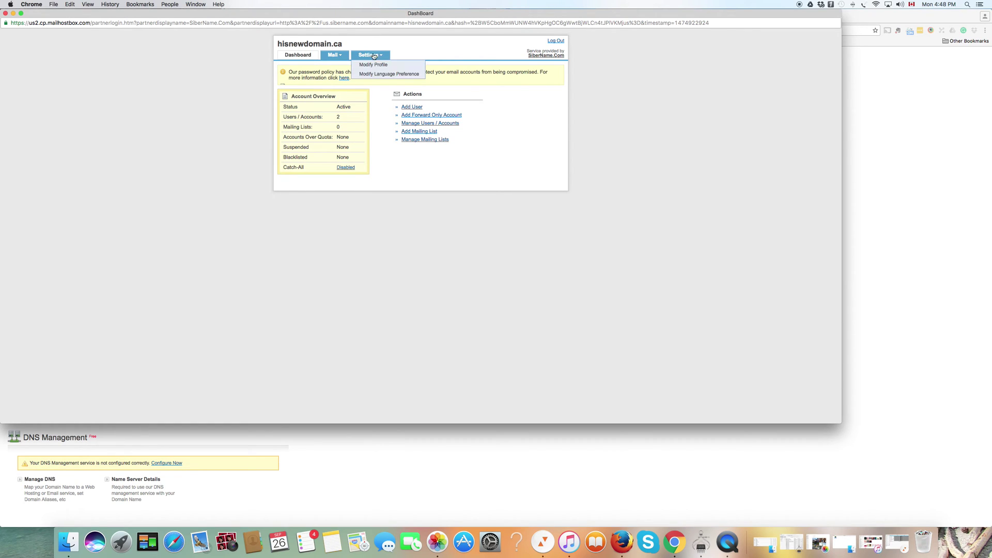
left_click(426, 124)
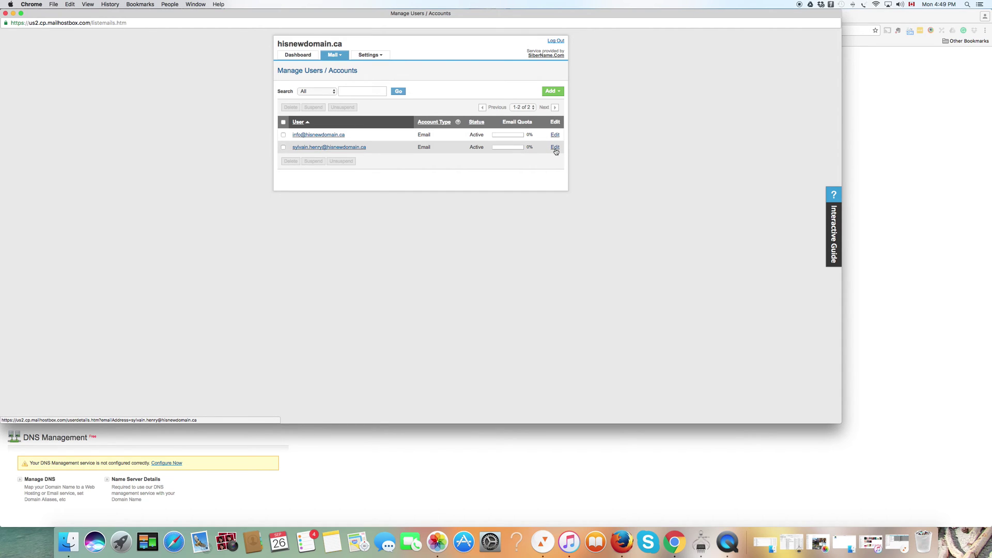
left_click(283, 135)
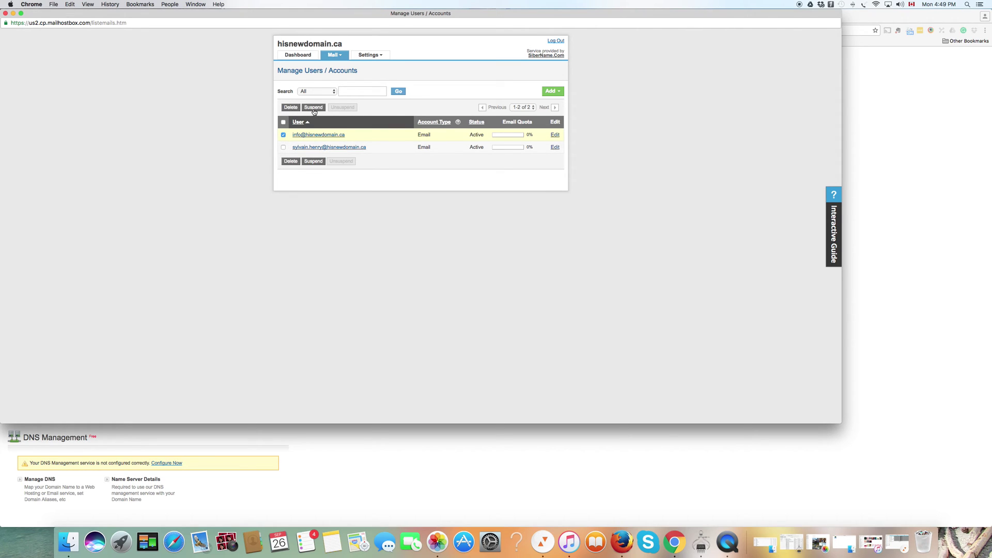
left_click(283, 135)
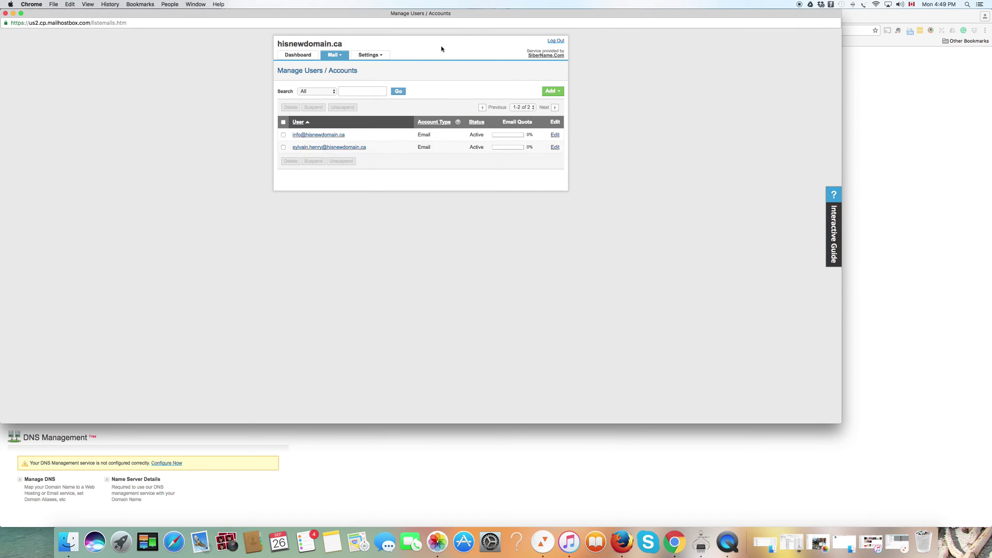
left_click(555, 42)
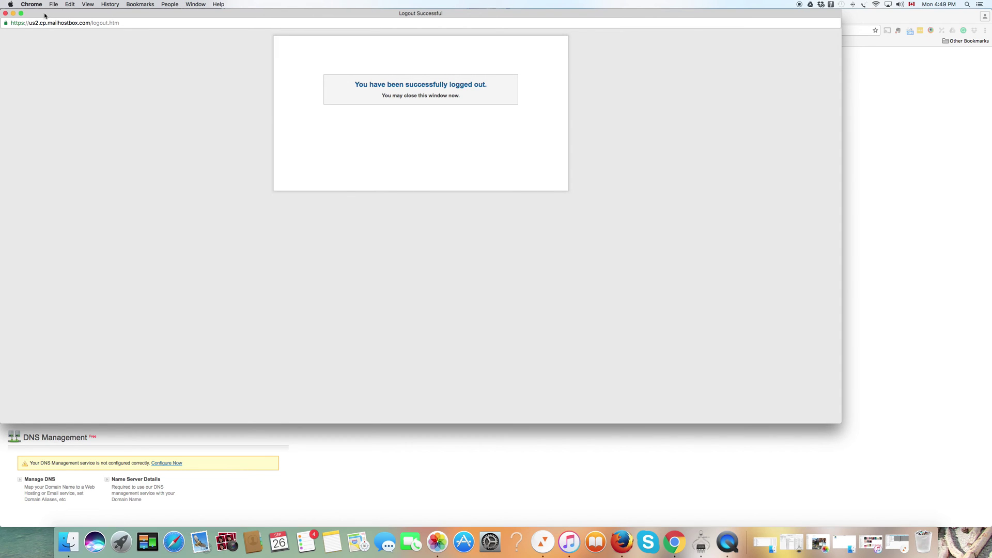
- Close the logged-out control panel and sign in with the account password to the empty hisnewdomain.ca inbox
left_click(6, 13)
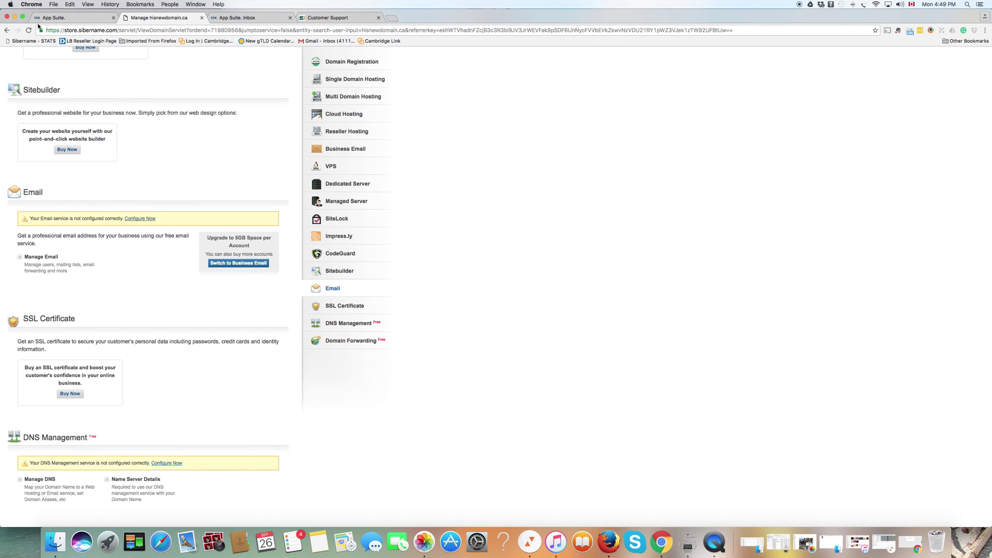
left_click(78, 17)
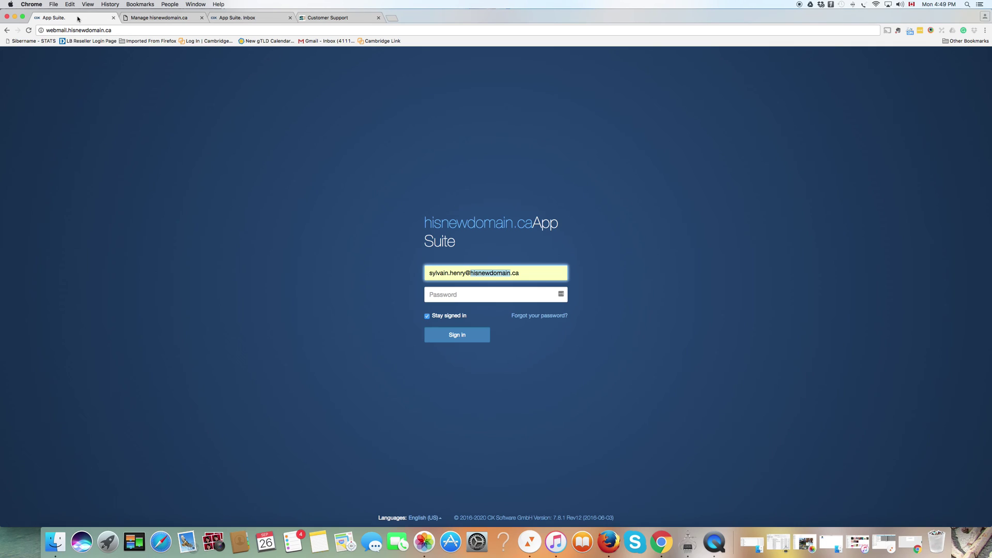
left_click(495, 294)
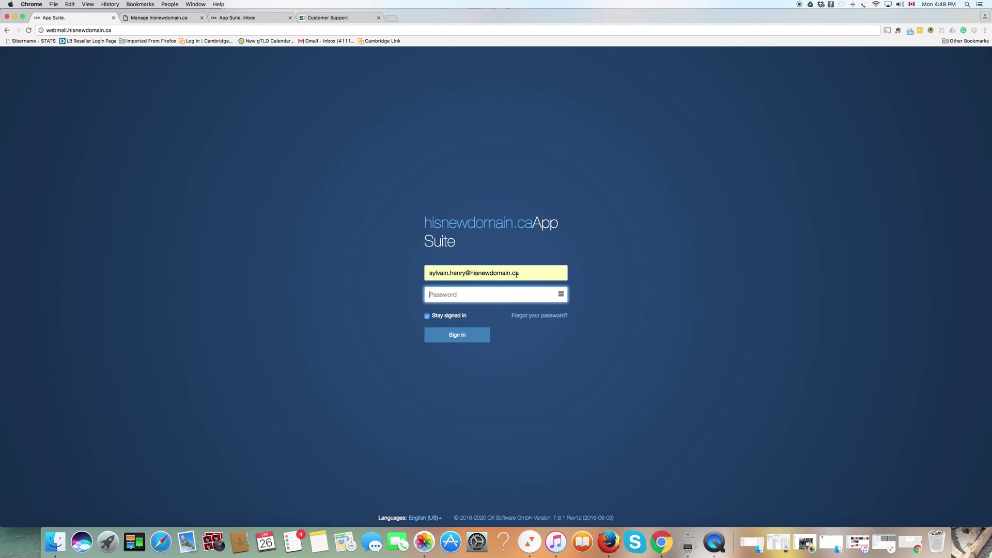
left_click(498, 272)
left_click(468, 292)
left_click(243, 17)
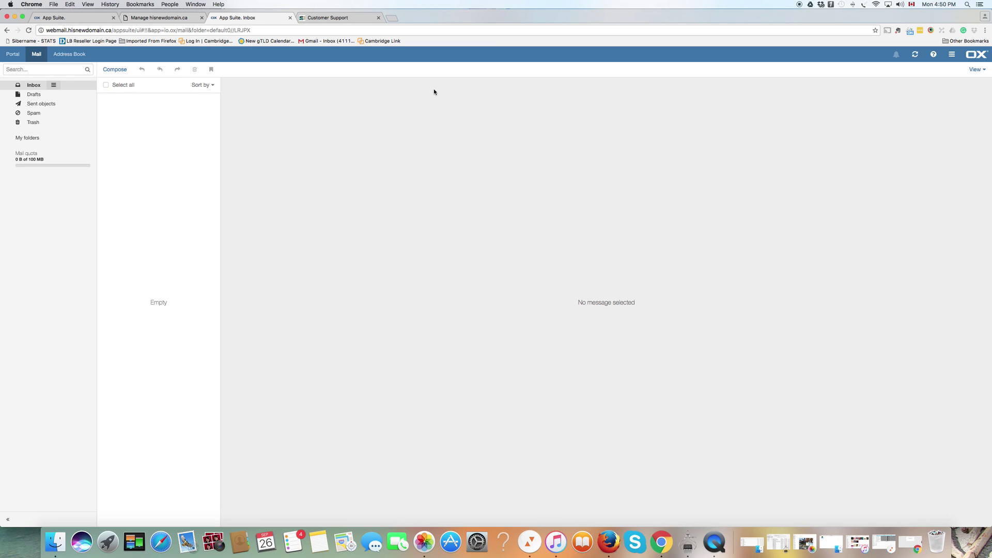
left_click(324, 19)
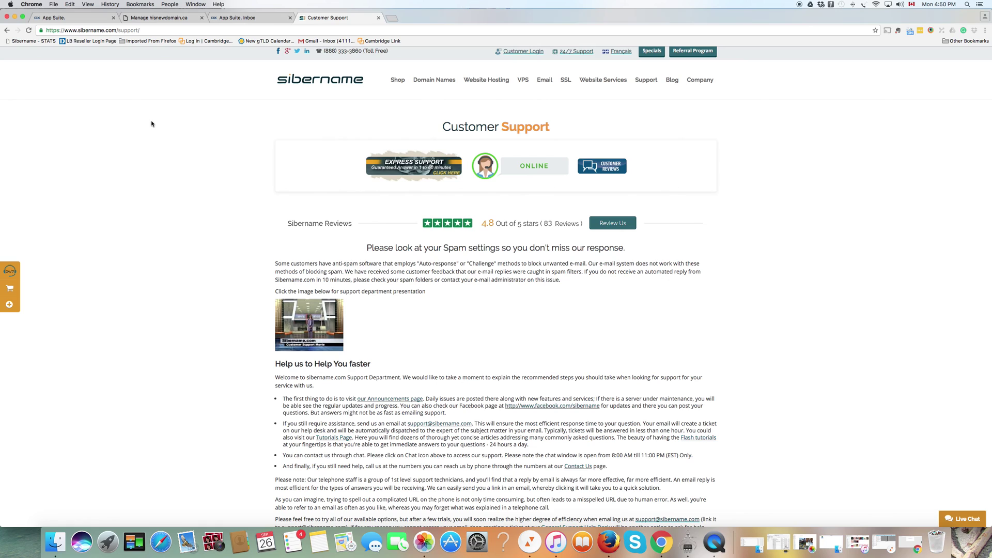
- On Sibername's Customer Support page, bring up the Live Chat start-chatting form, then minimize it
left_click(129, 30)
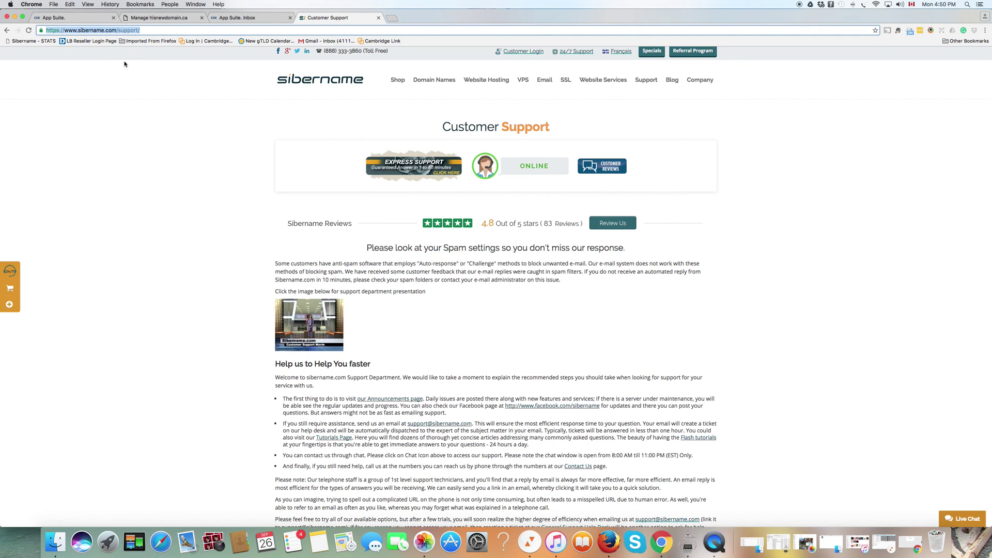
mouse_move(646, 81)
left_click(10, 271)
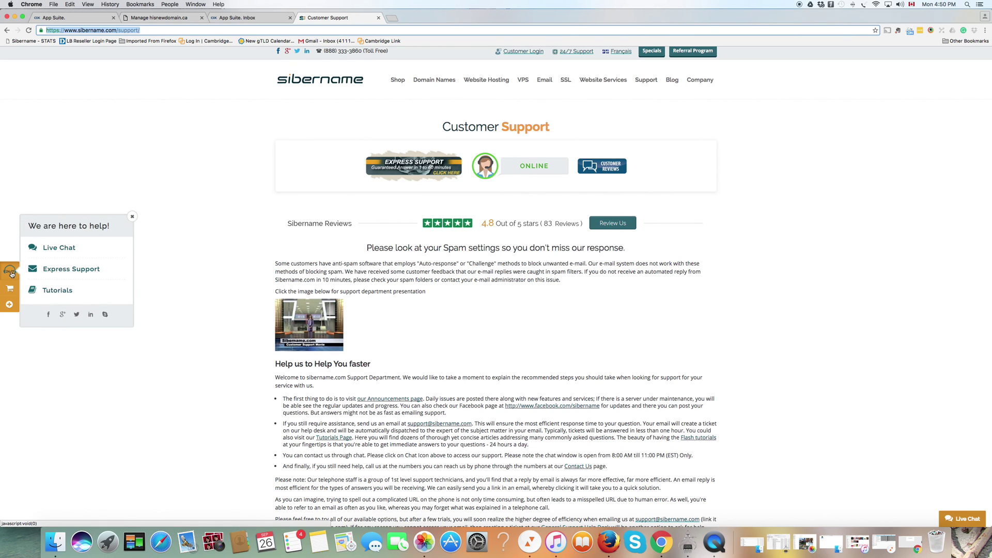
left_click(961, 520)
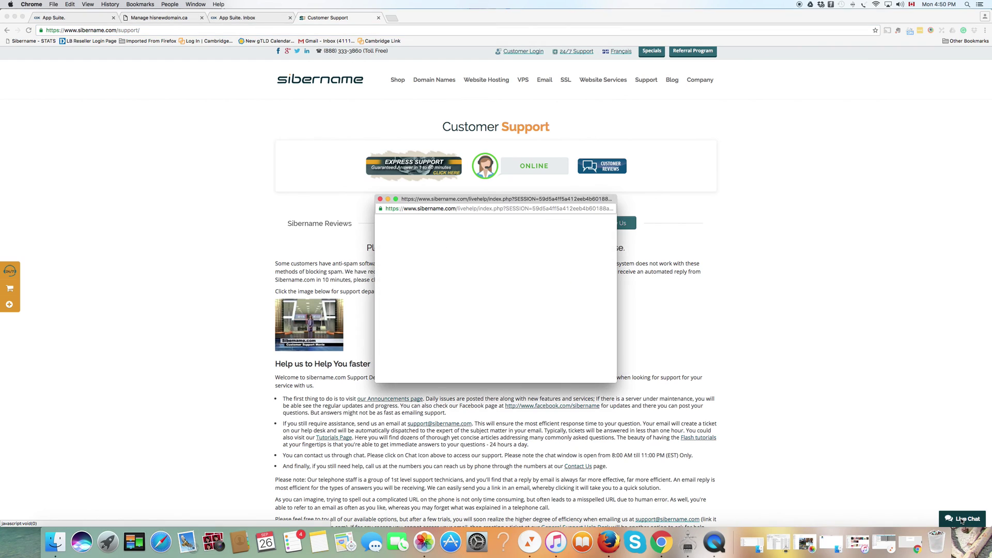
left_click(388, 200)
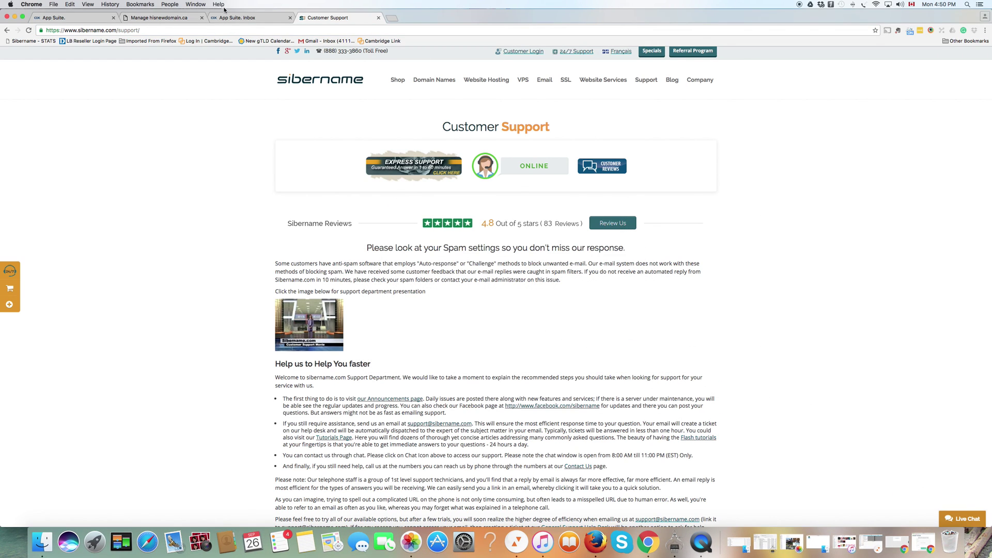